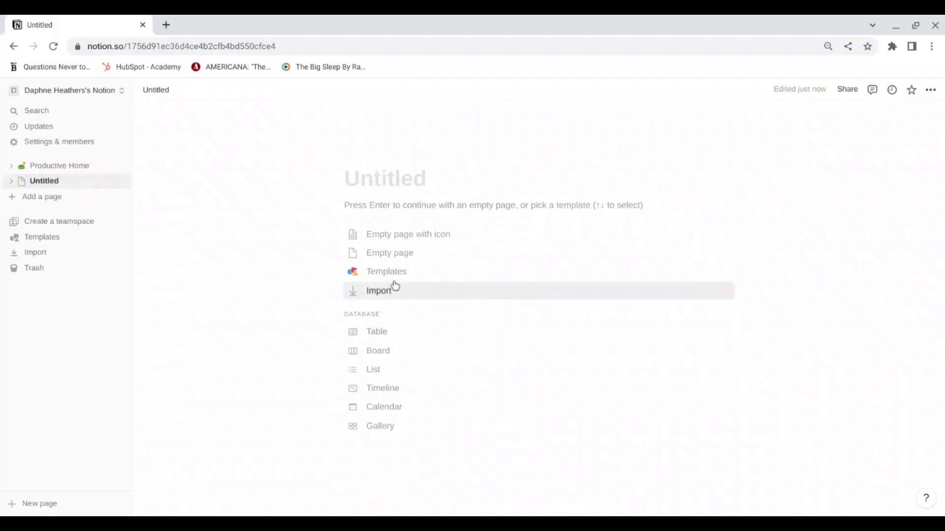
Create the untitled page from the Simple Budget template in the Life category
left_click(411, 276)
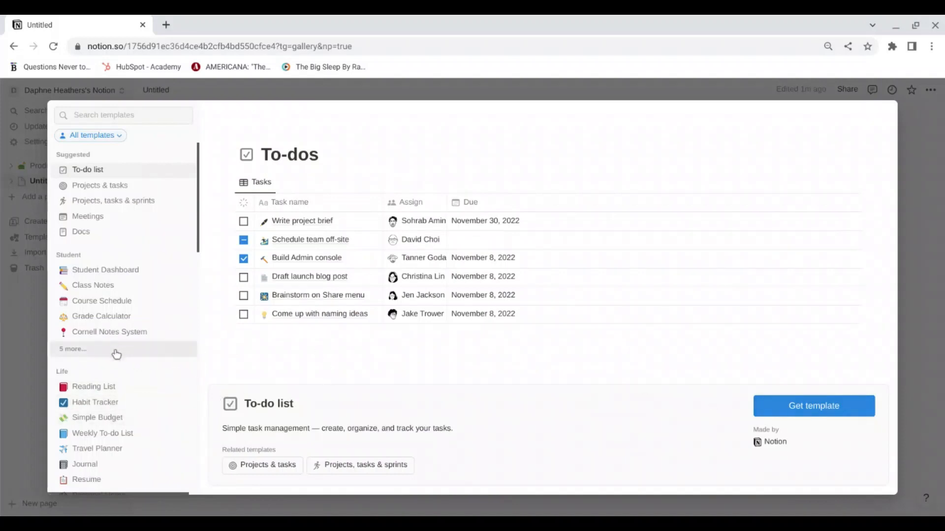
scroll(117, 354, "down", 3)
left_click(117, 306)
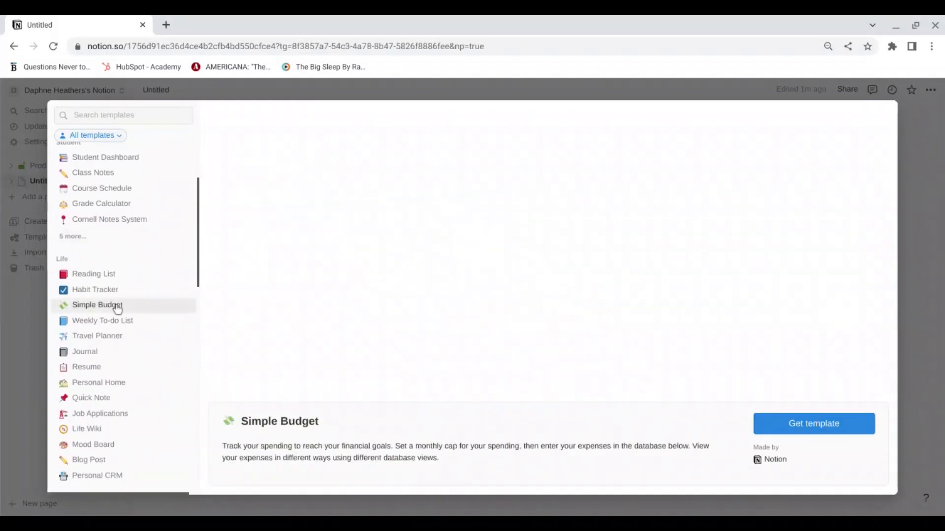
scroll(831, 279, "down", 4)
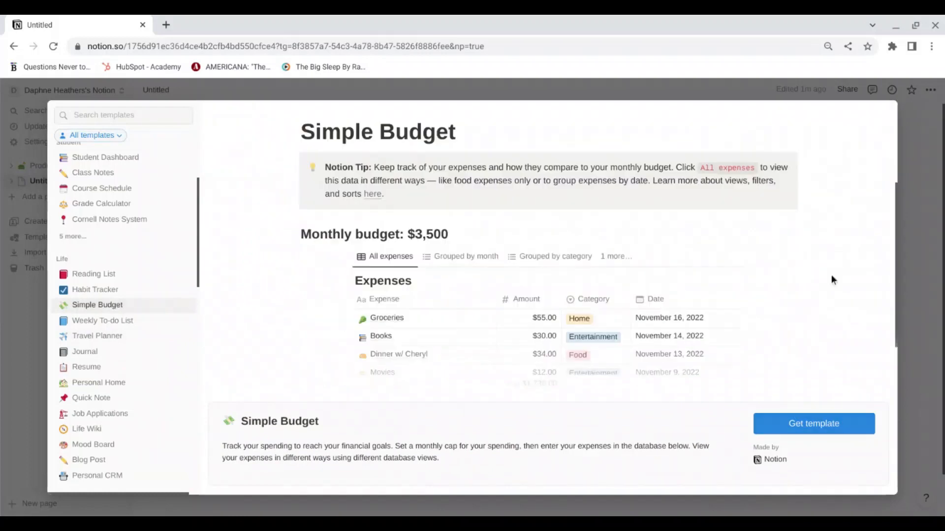
left_click(831, 423)
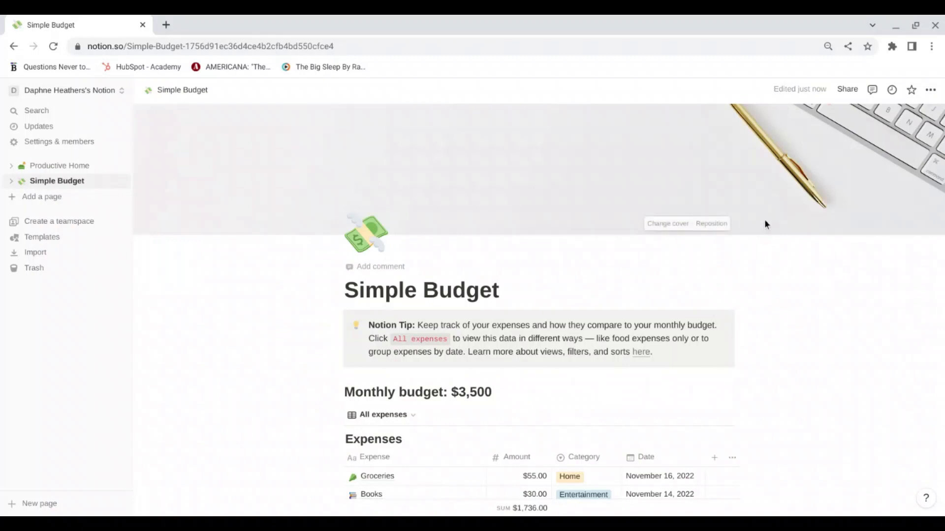
Search Unsplash for "money" and set the photo of a tipped glass jar of coins as the page cover
left_click(668, 224)
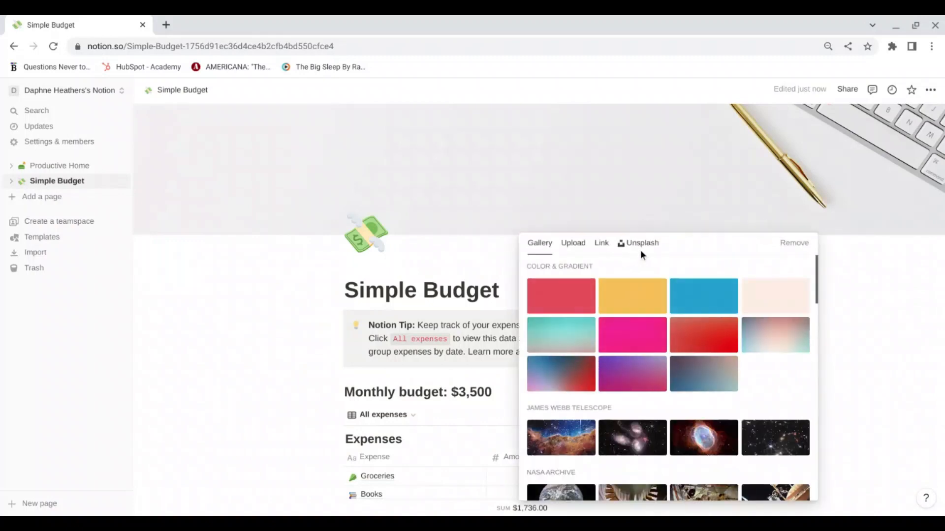
left_click(640, 244)
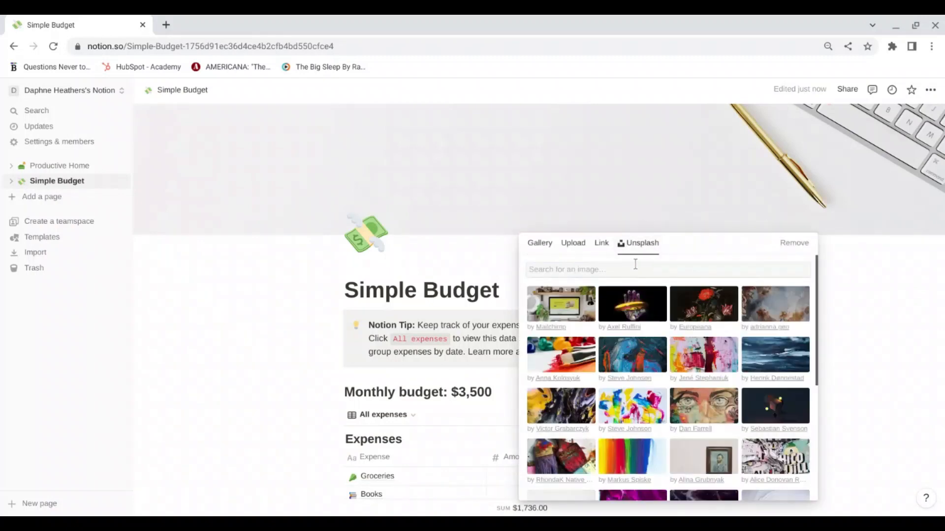
left_click(630, 269)
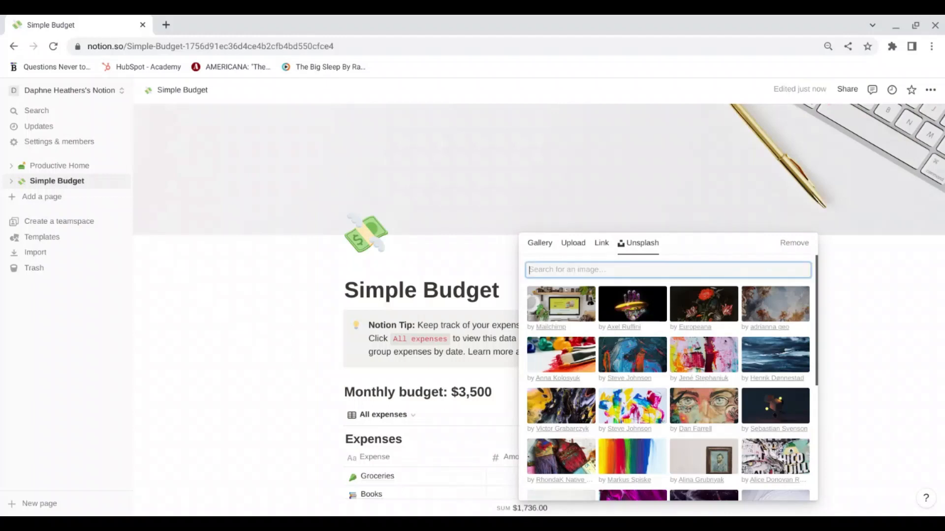
type("mon")
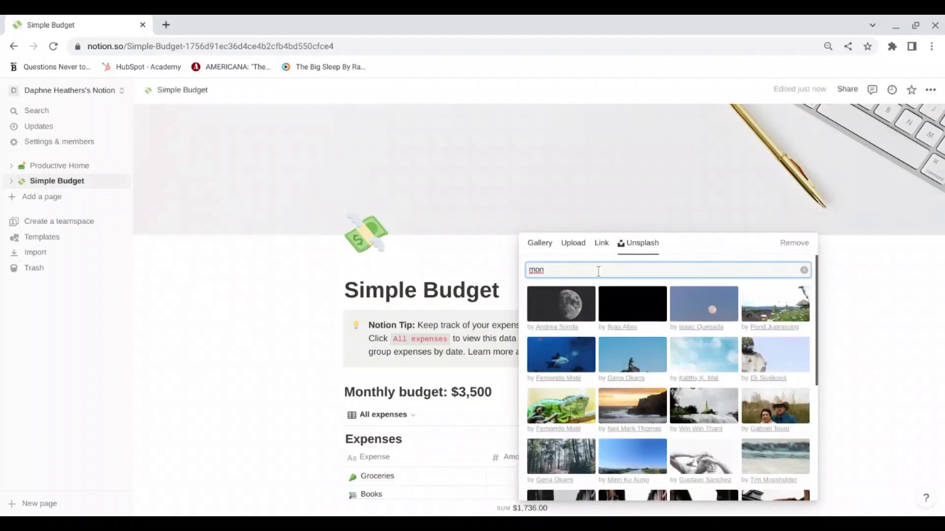
type("ey")
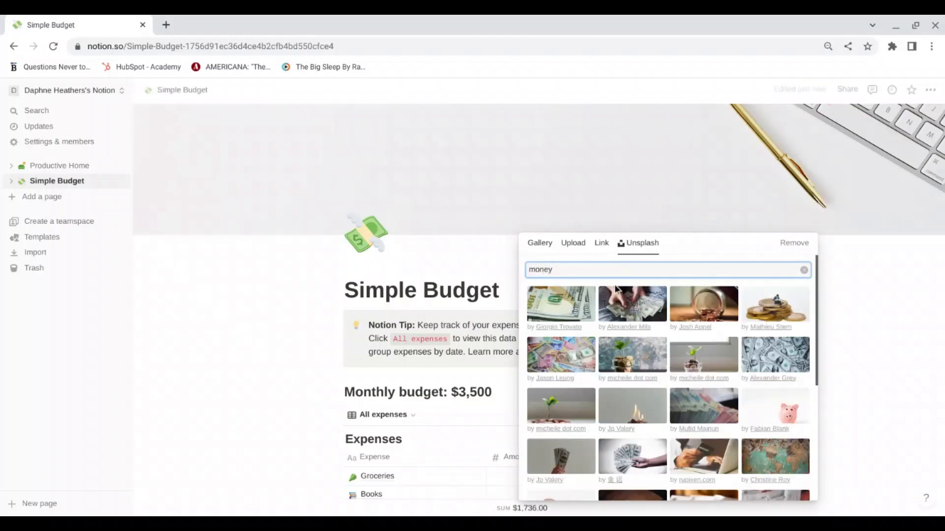
left_click(712, 307)
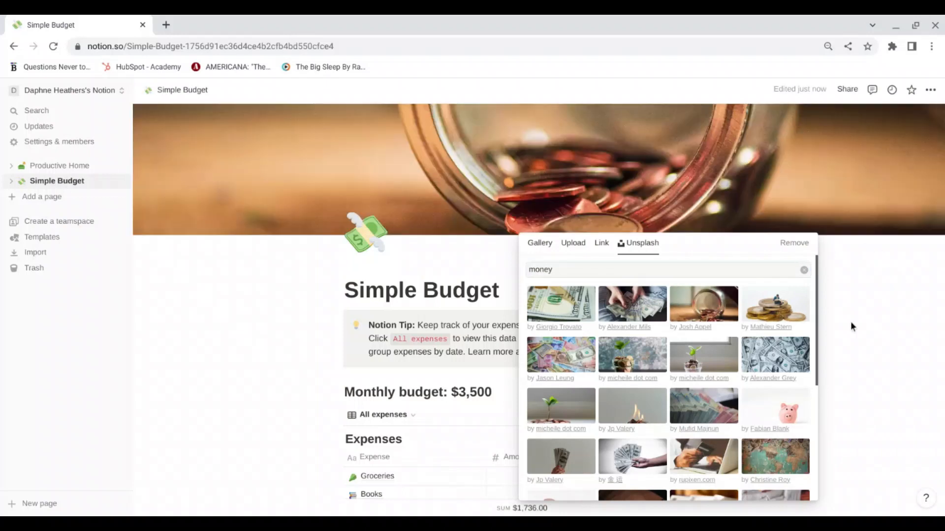
left_click(850, 325)
Filter the emojis by "mon" and change the page icon to the money-mouth face
left_click(378, 246)
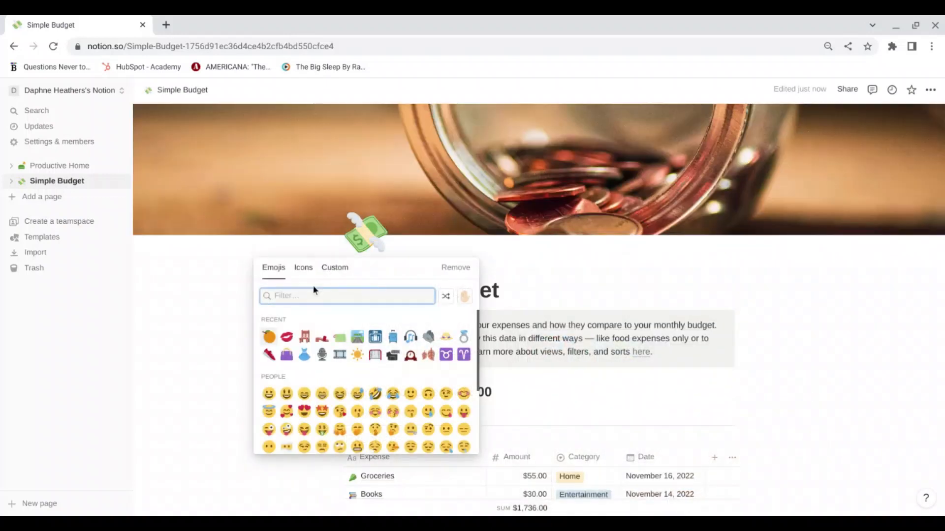
type("mon")
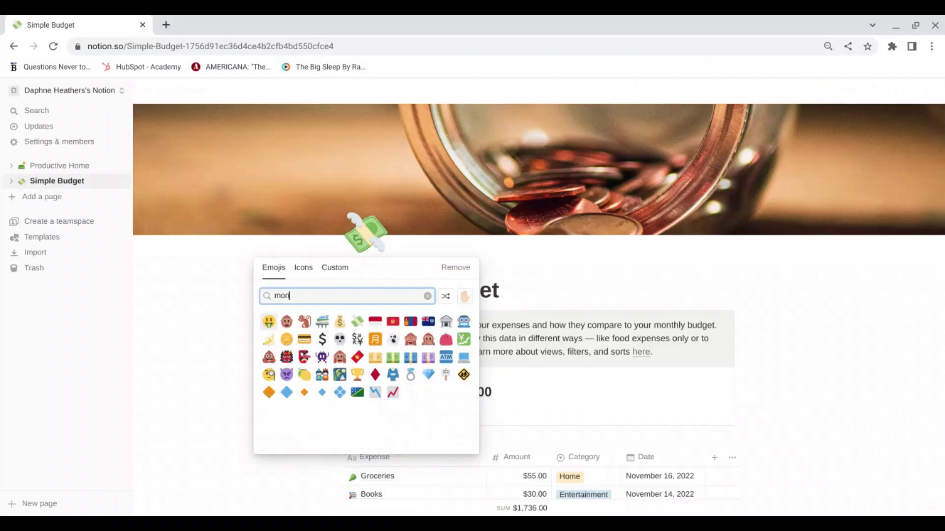
left_click(270, 324)
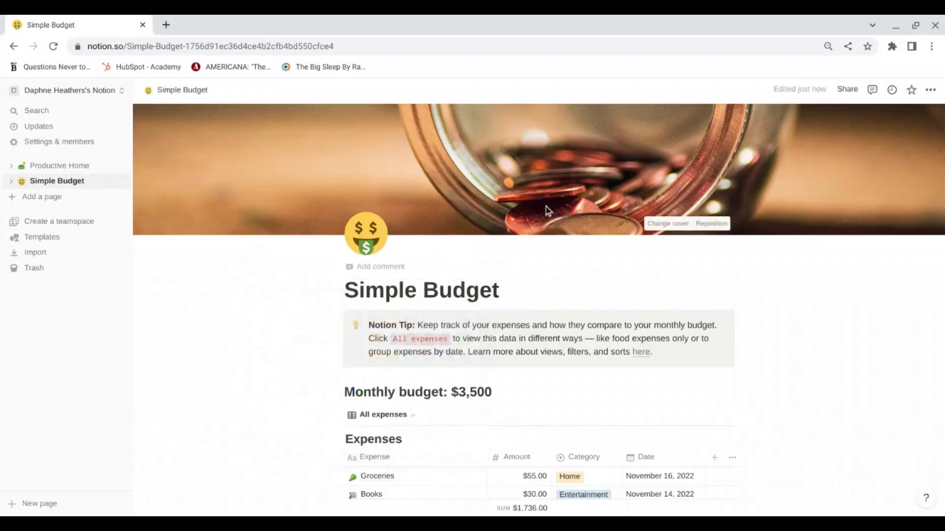
Turn on full width for the Simple Budget page
scroll(754, 330, "down", 3)
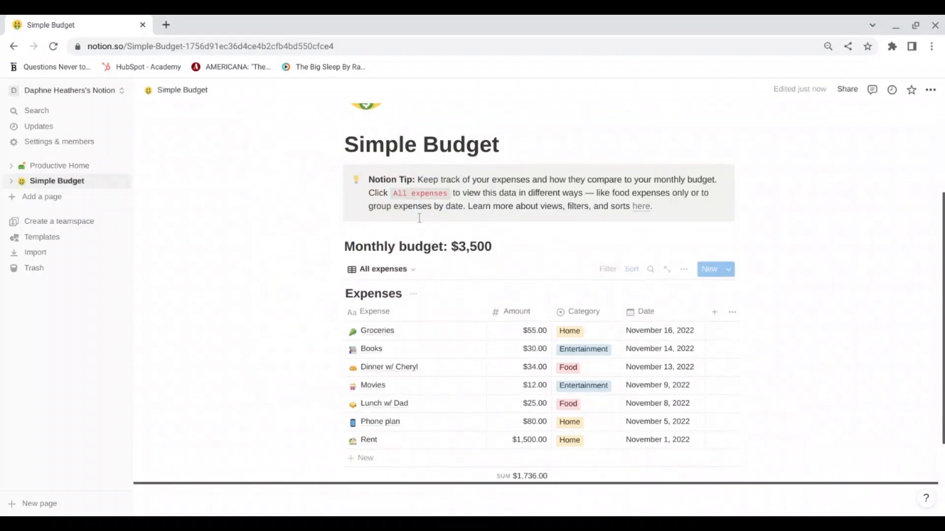
left_click(931, 90)
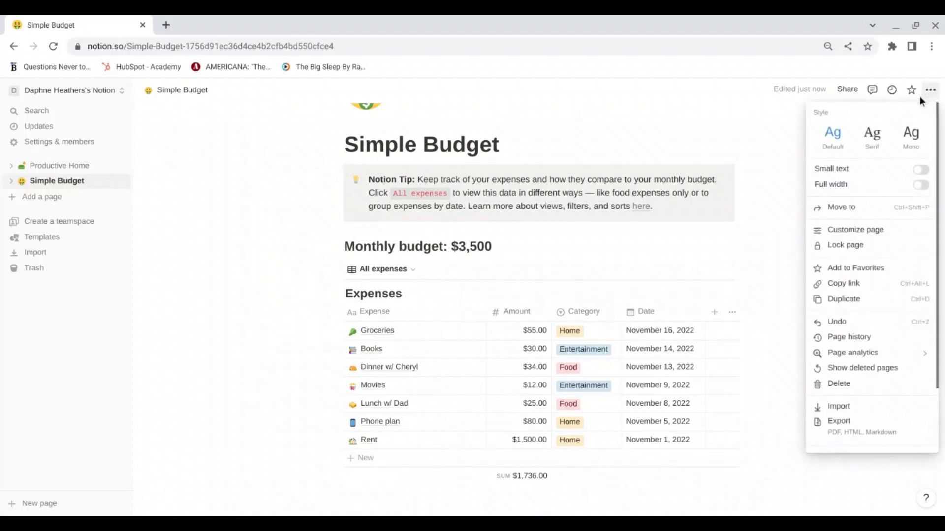
left_click(925, 185)
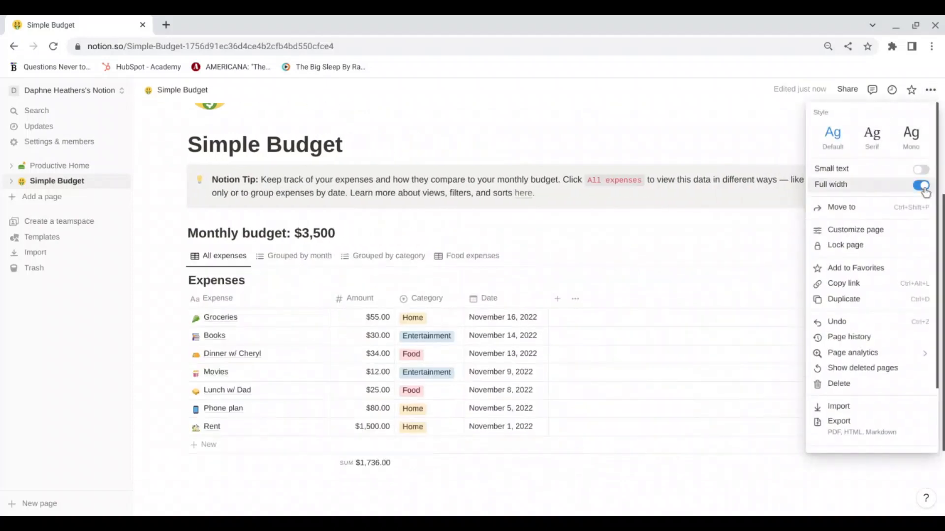
left_click(931, 90)
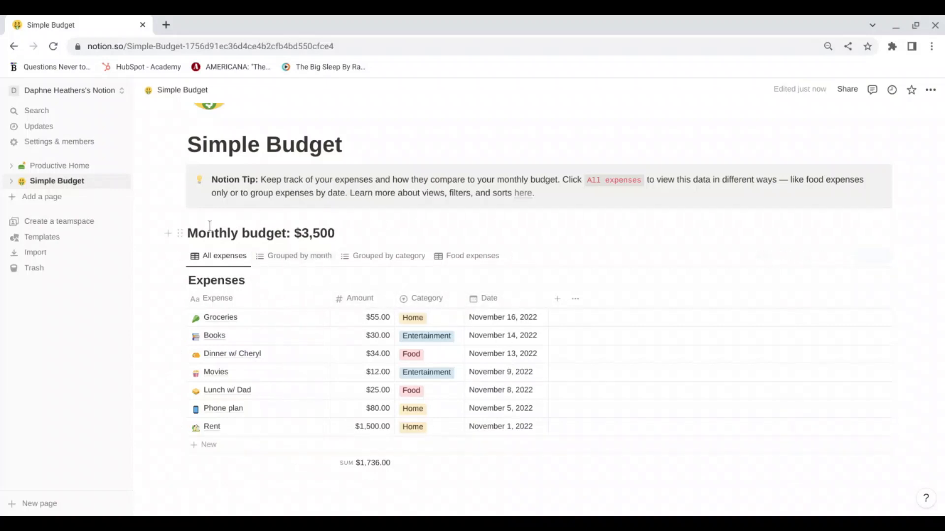
Change the amount in the monthly budget heading to $2500
left_click(334, 232)
key("BackSpace")
key("BackSpace")
key("BackSpace")
key("BackSpace")
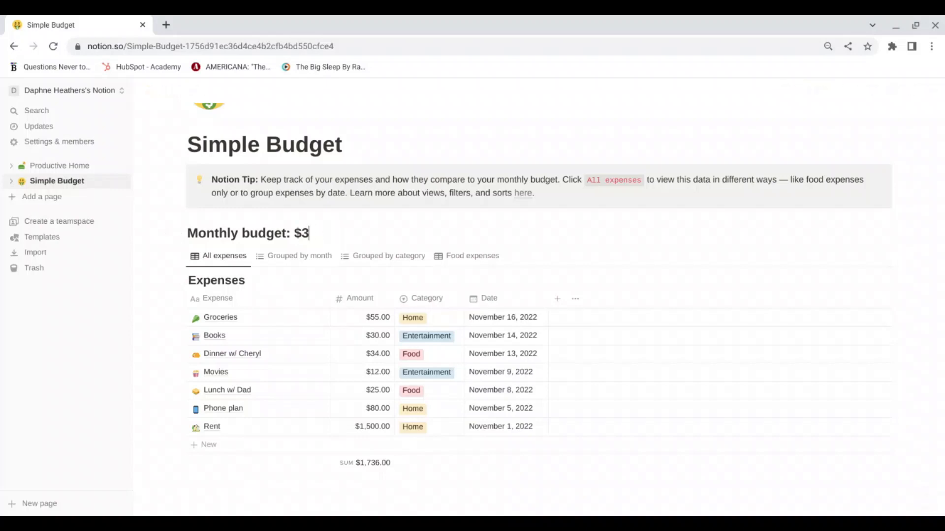
key("BackSpace")
type("2500")
Delete the lunch and dinner rows, the two Food expenses, from the Expenses table
scroll(901, 301, "down", 3)
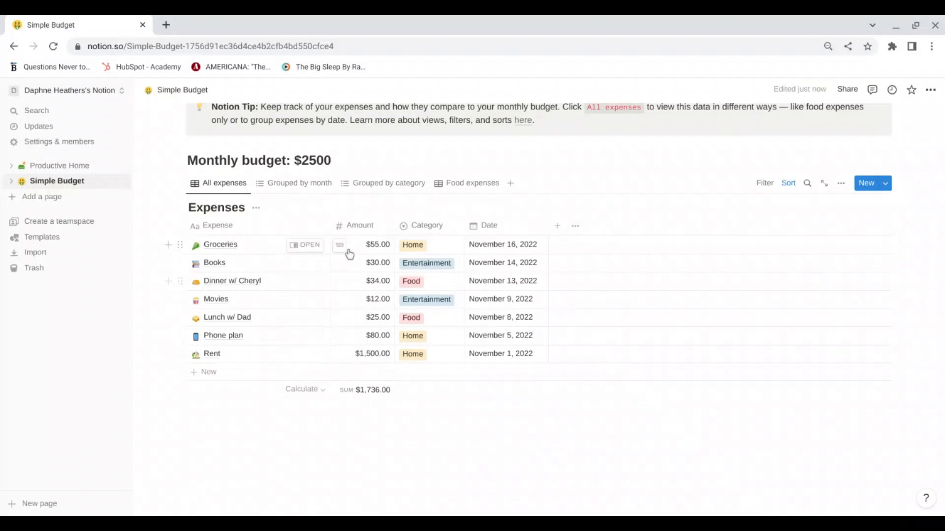
left_click(362, 355)
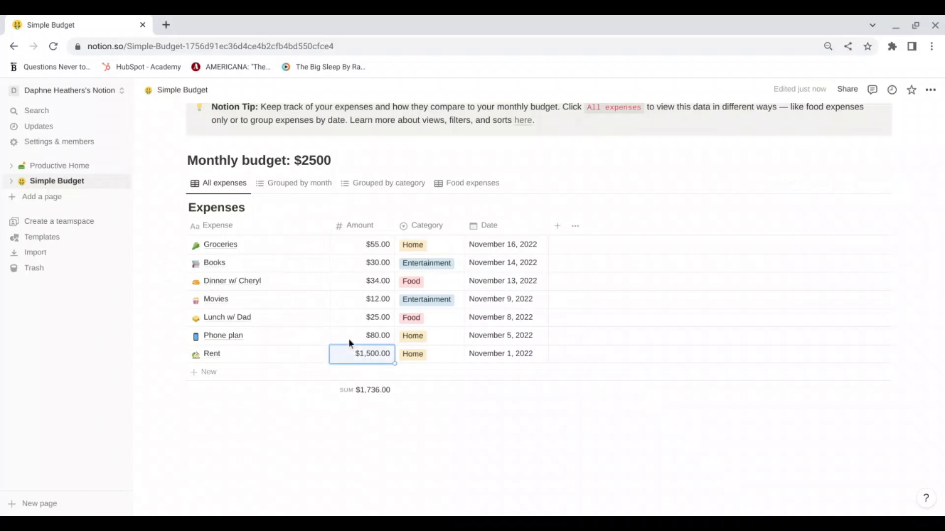
left_click(349, 339)
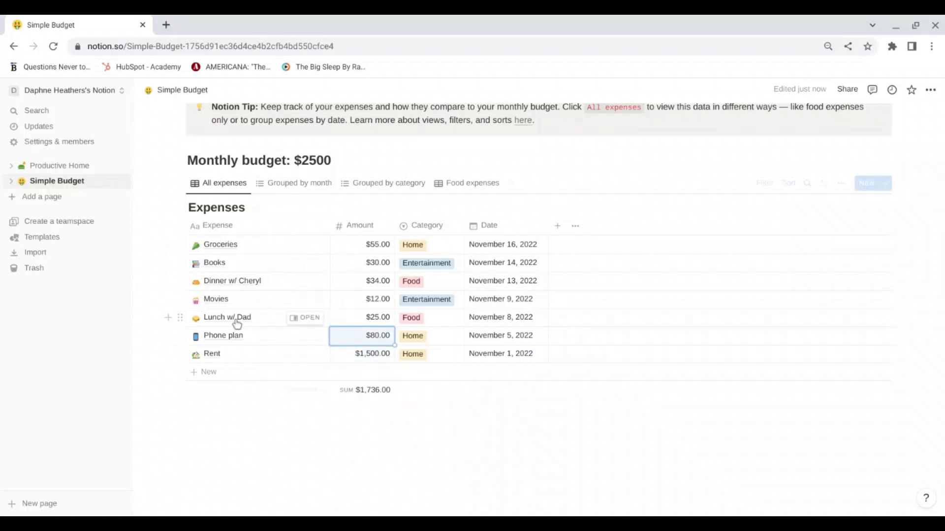
left_click(181, 318)
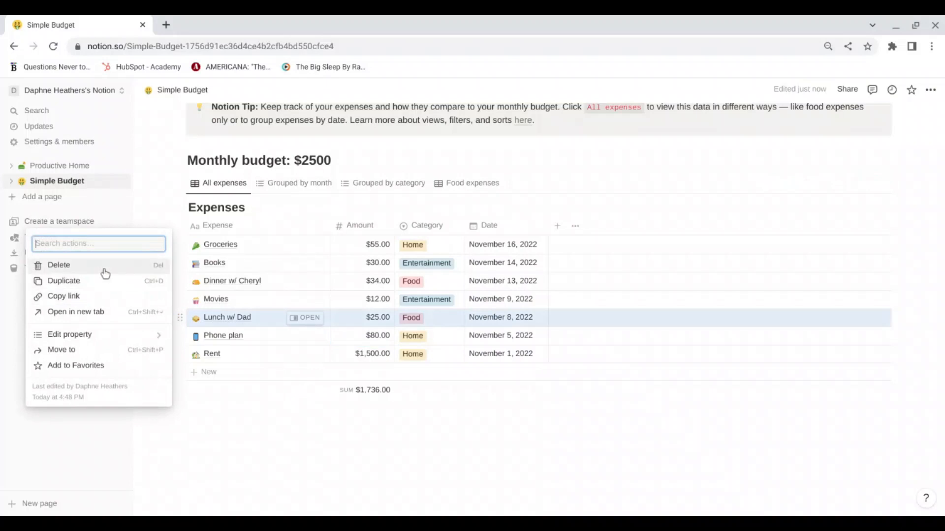
left_click(59, 265)
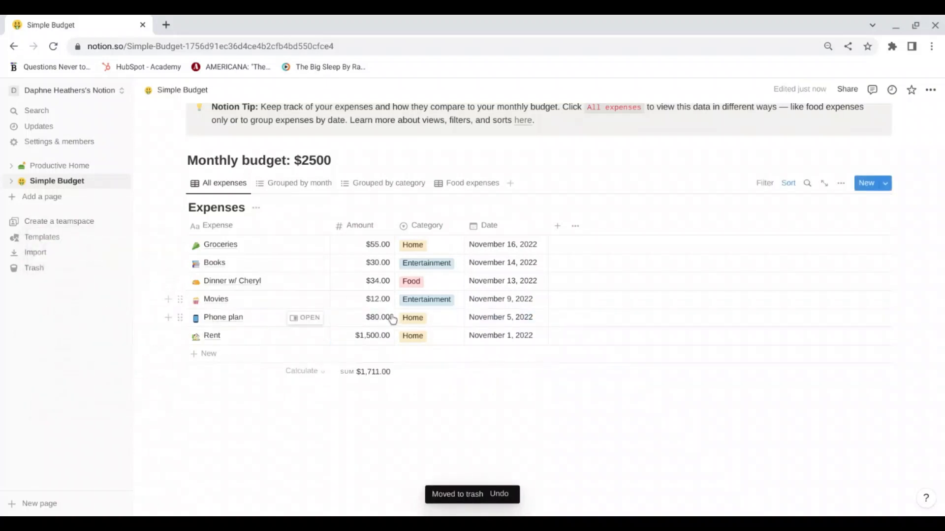
left_click(376, 300)
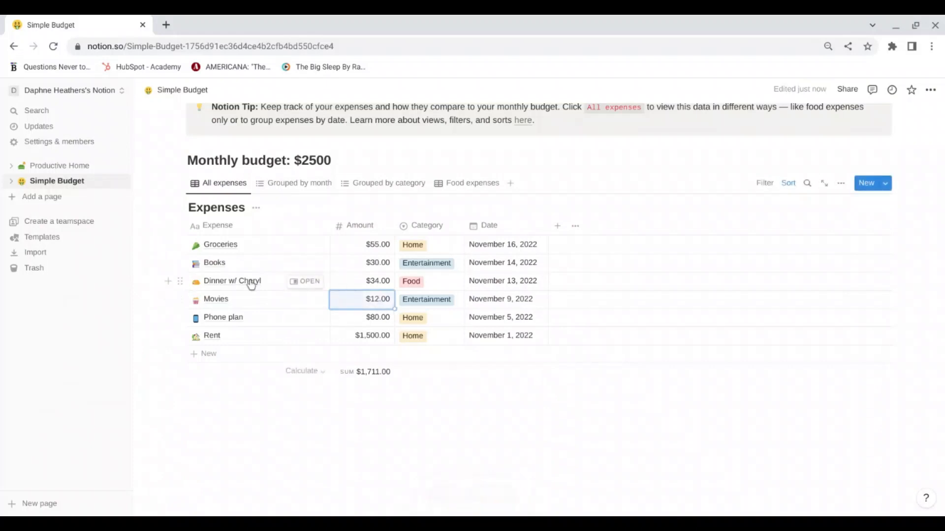
left_click(180, 281)
left_click(103, 232)
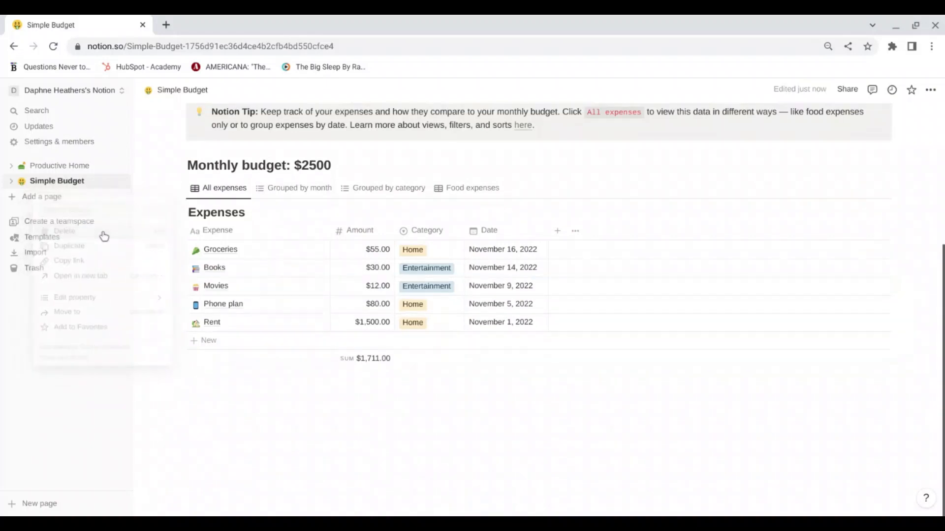
left_click(180, 267)
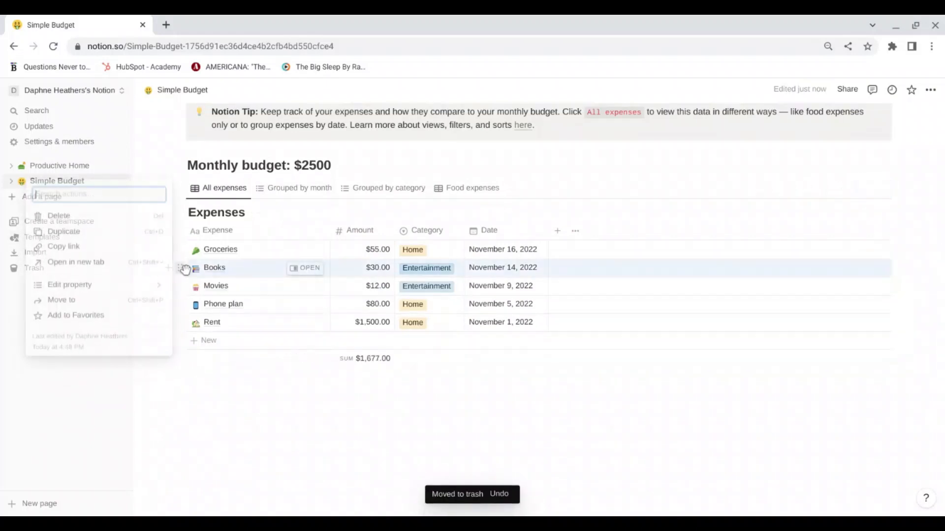
left_click(362, 271)
left_click(362, 270)
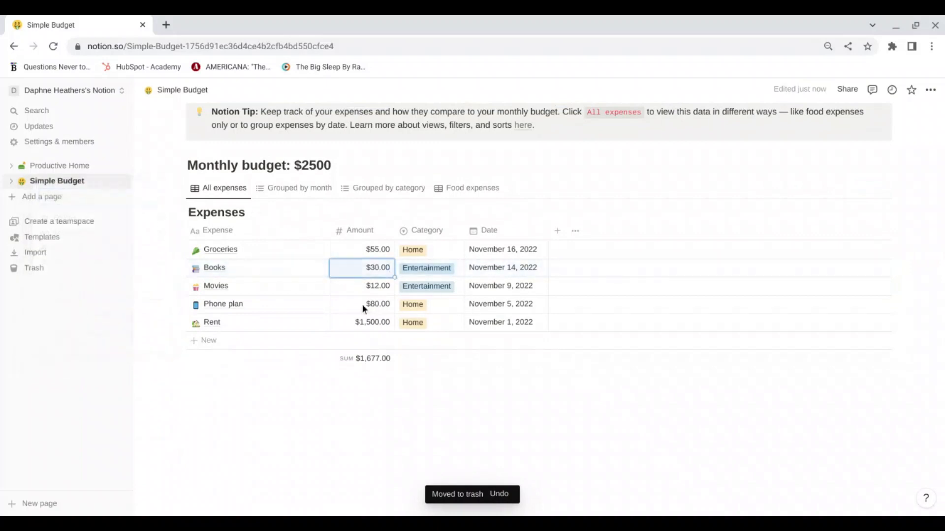
left_click(382, 268)
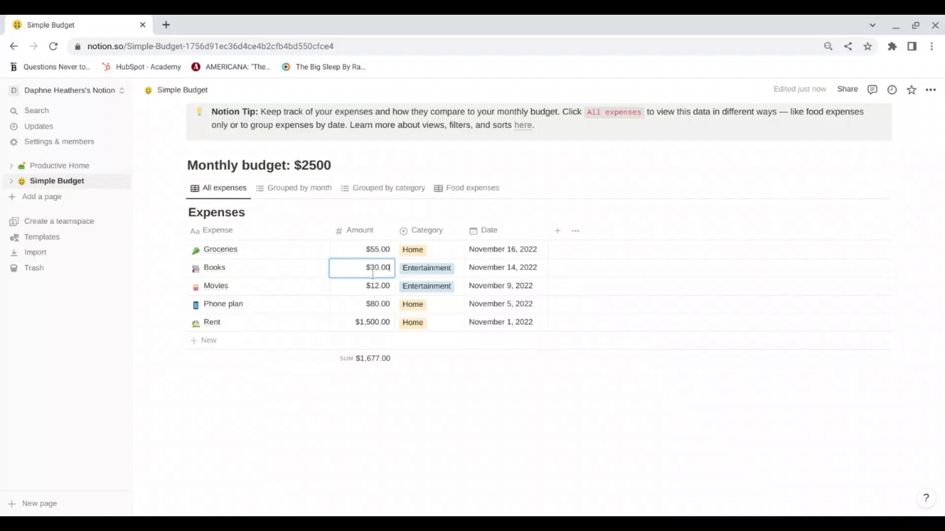
key("Escape")
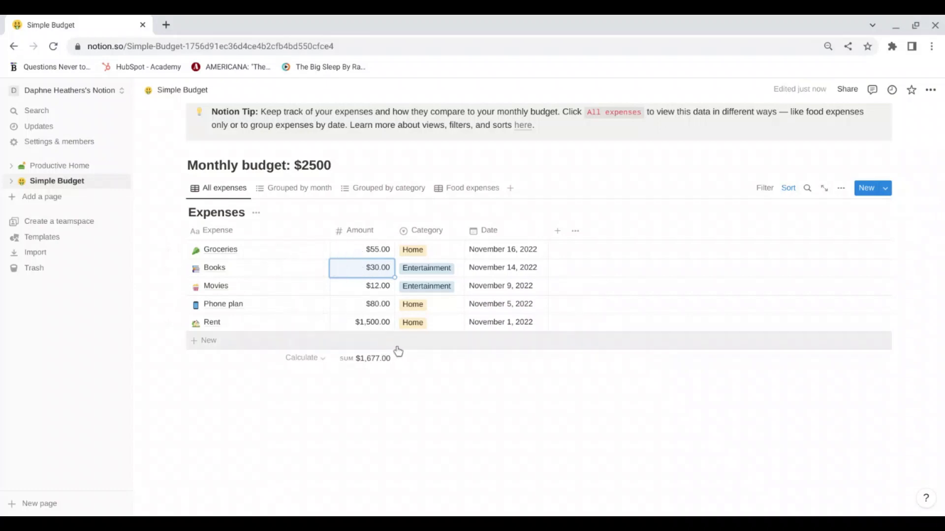
left_click(659, 323)
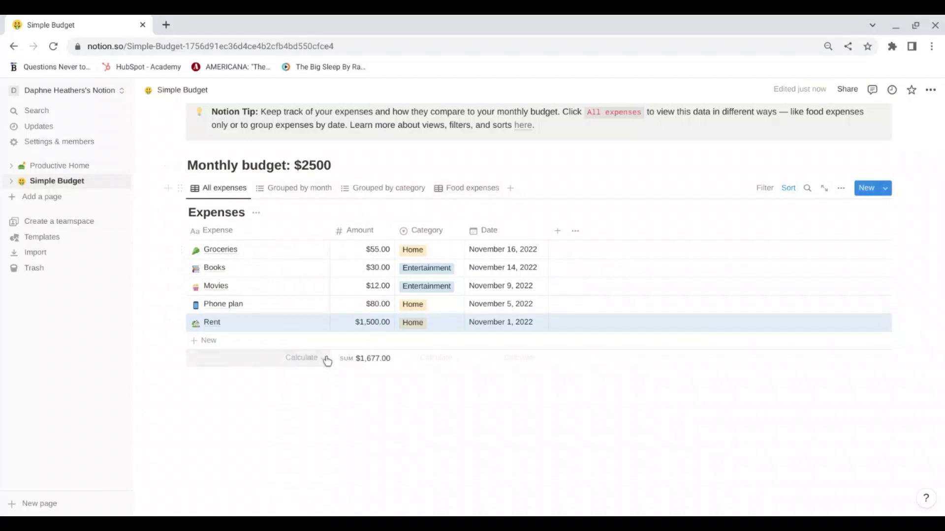
Add a Utilities expense below Rent with an amount of 100.00 and the category Home
left_click(279, 347)
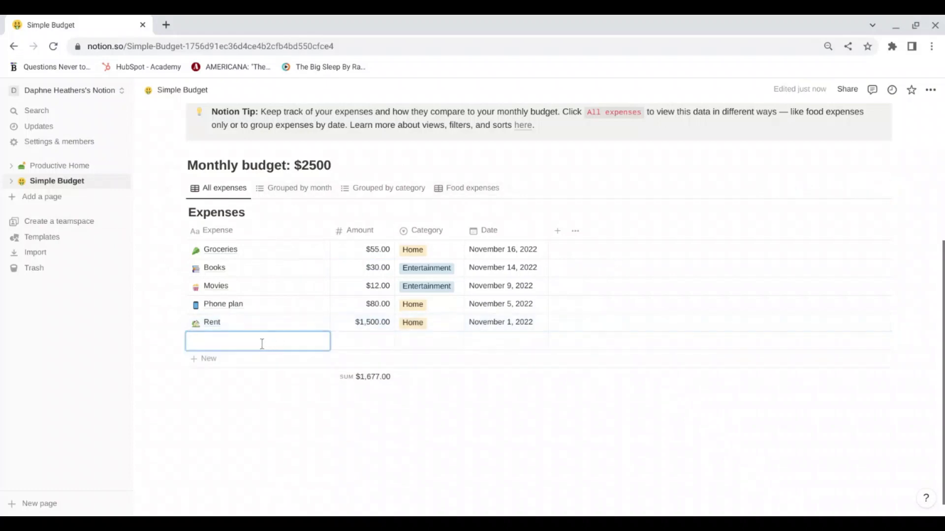
type("Uti")
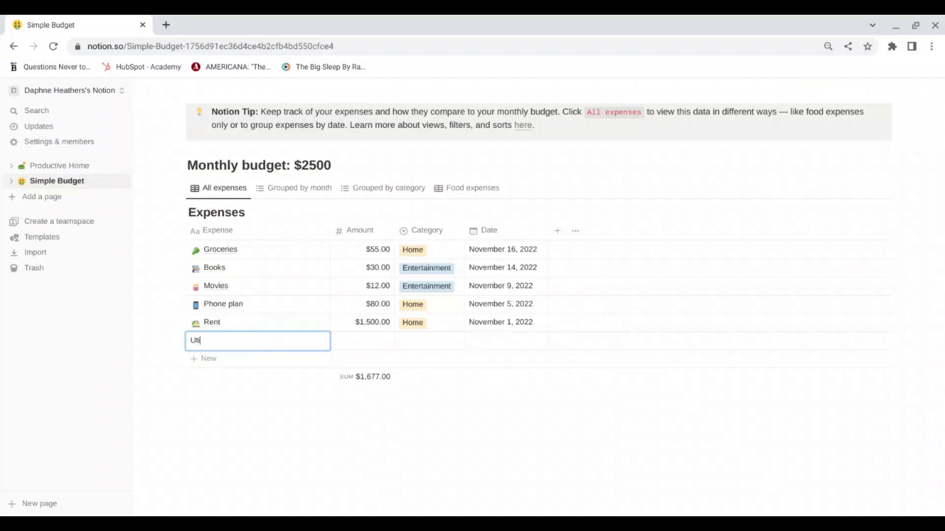
type("lities")
left_click(381, 344)
type("100.0")
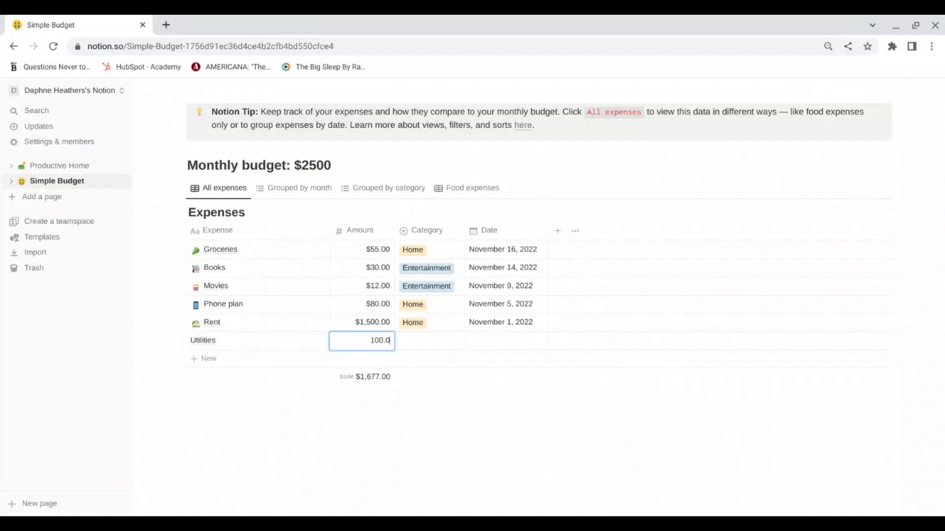
type("0")
key("Return")
left_click(418, 339)
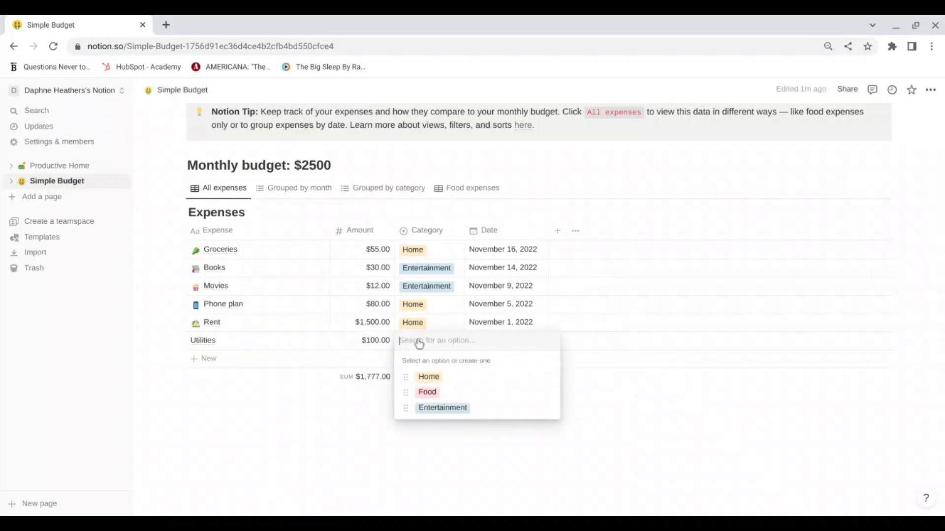
left_click(477, 377)
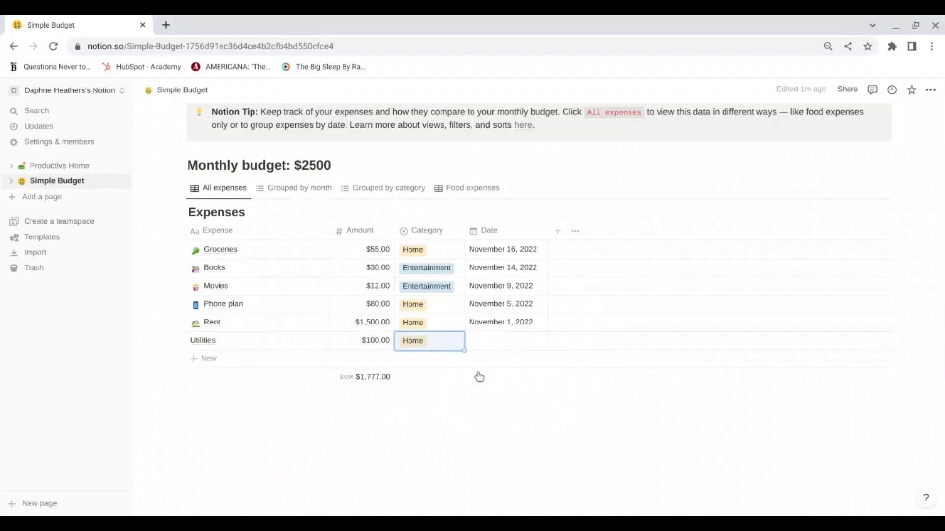
Set the date of the Utilities expense to January 11, 2023
left_click(532, 339)
left_click(544, 302)
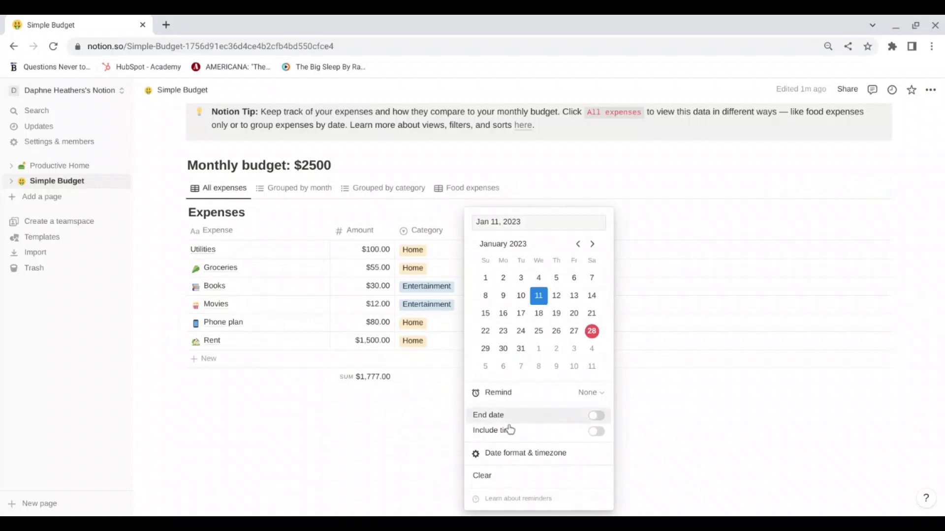
left_click(382, 473)
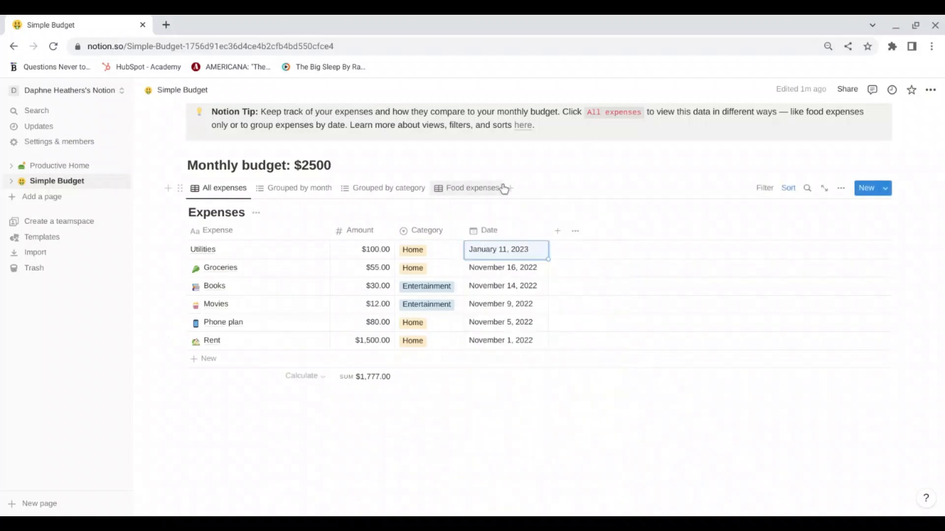
left_click(588, 251)
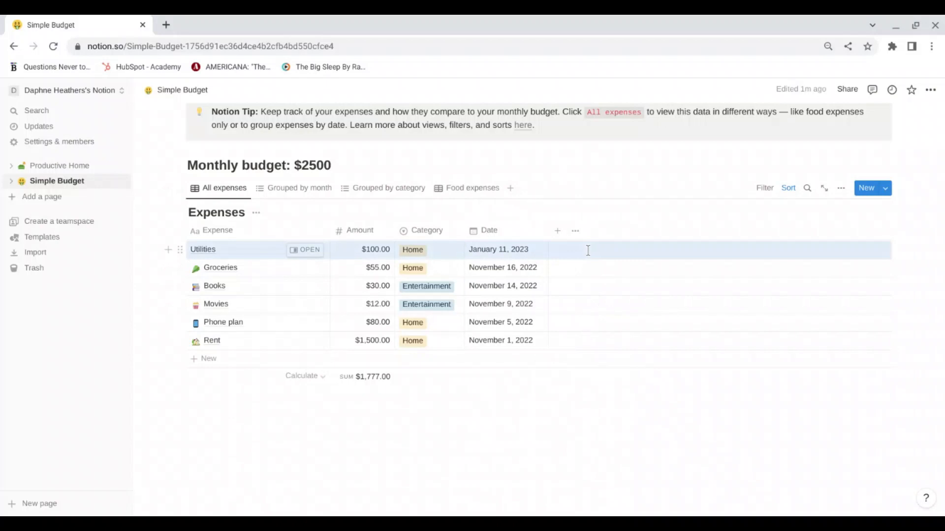
Add a Text property named Comments to the Expenses table
left_click(558, 232)
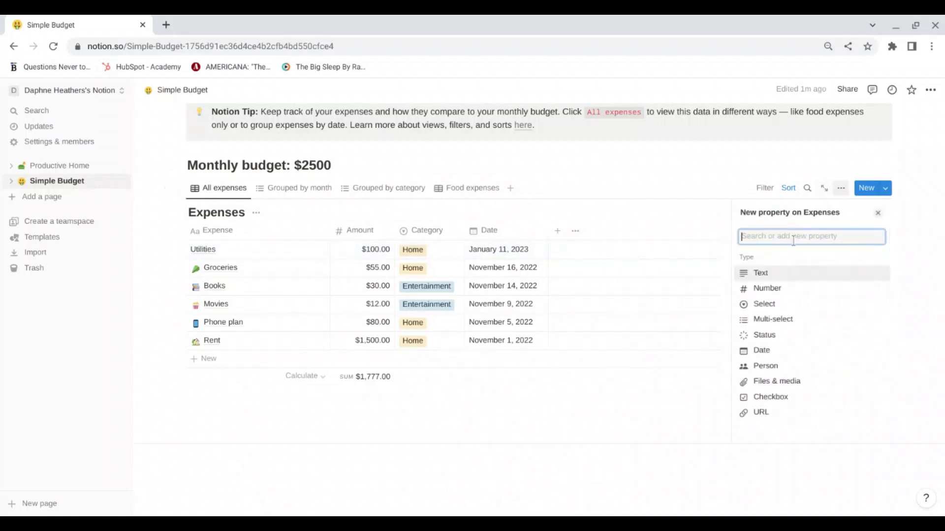
left_click(802, 276)
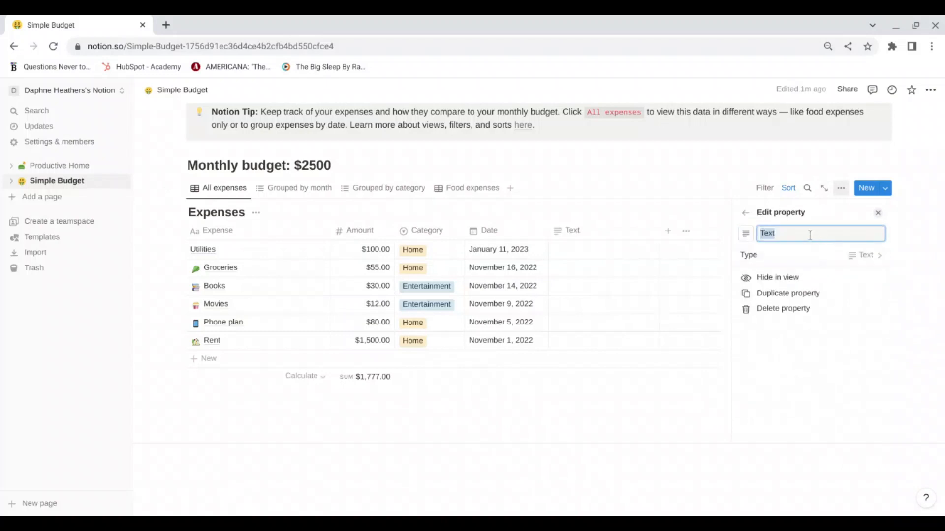
type("Co")
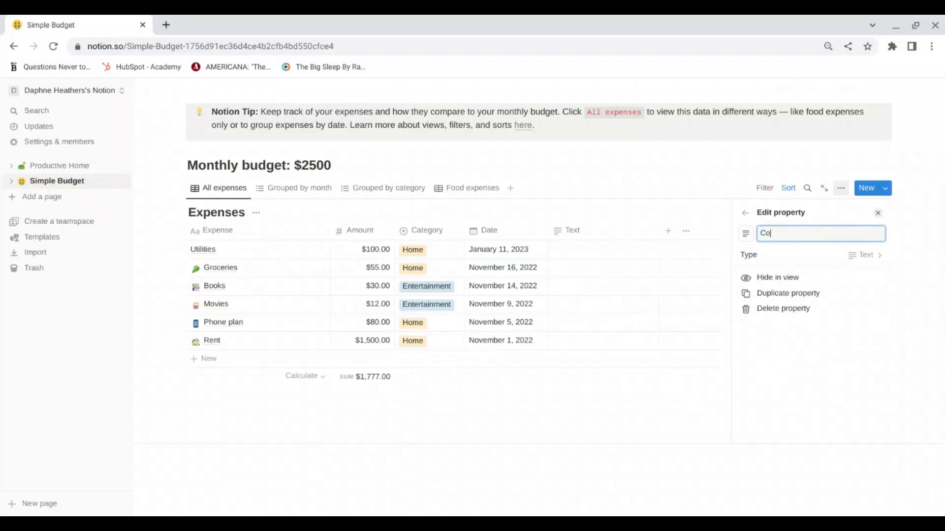
type("mments")
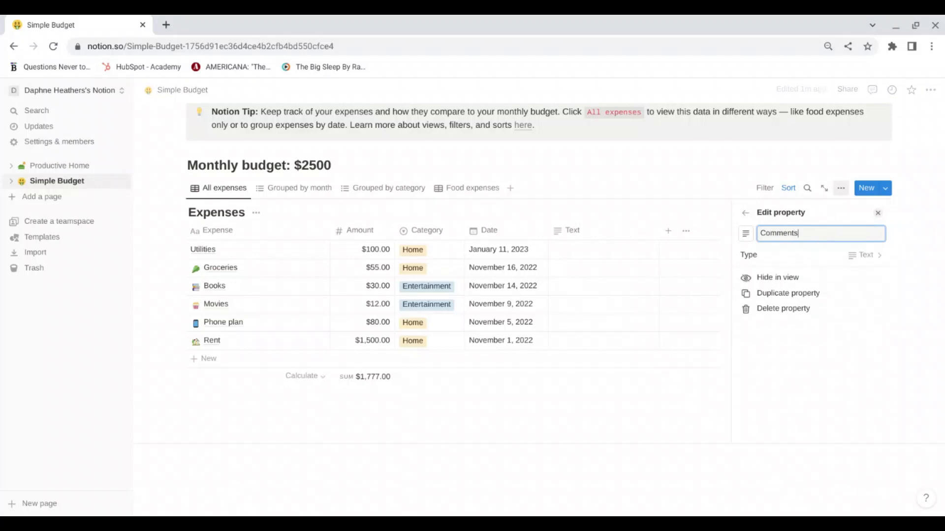
left_click(629, 406)
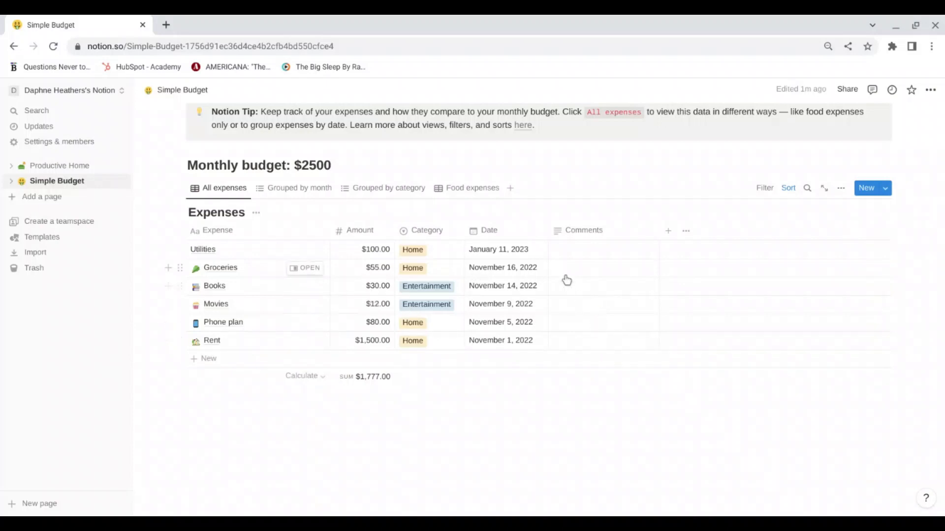
Enter the comment "Bought books for English Course" for the Books expense
left_click(609, 290)
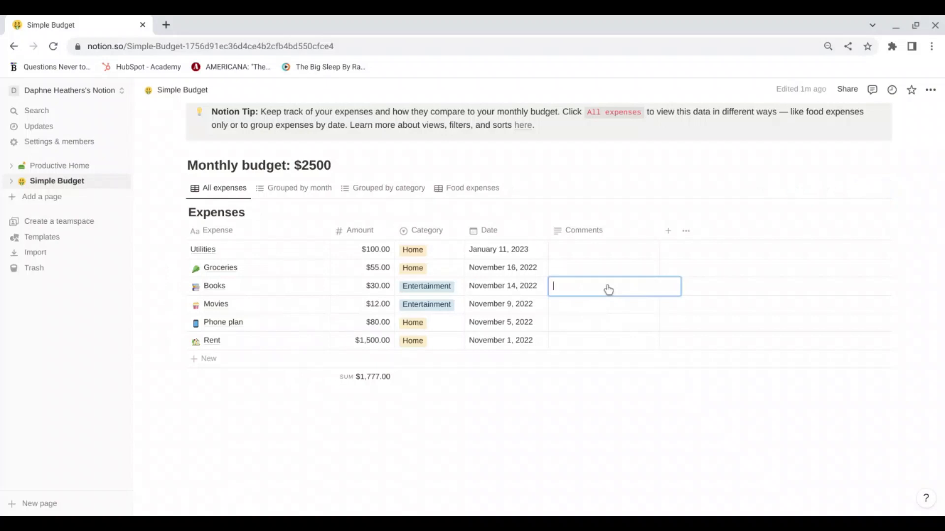
type("B")
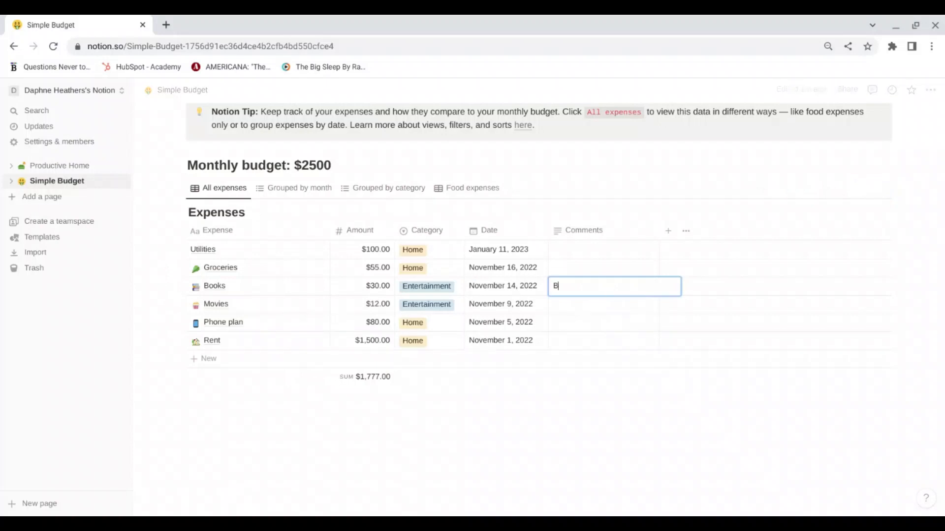
type("ough")
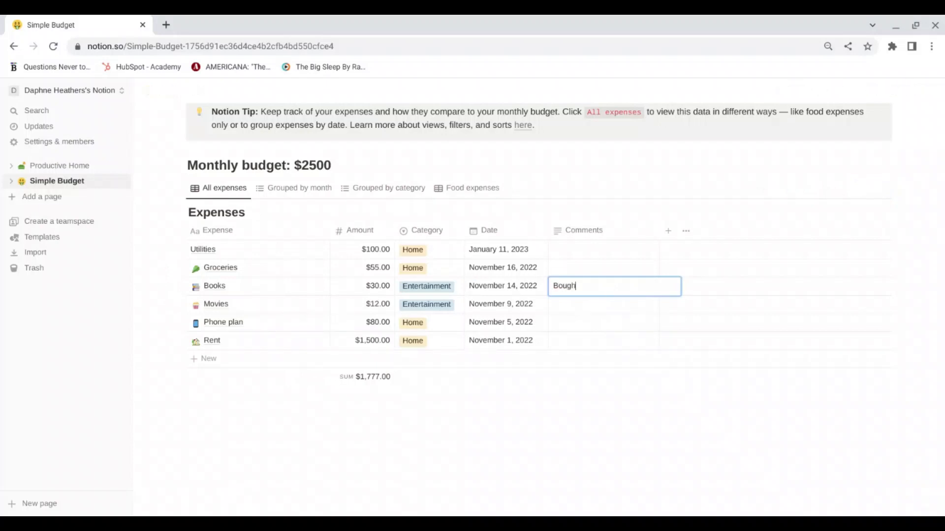
type("t books for English Coures")
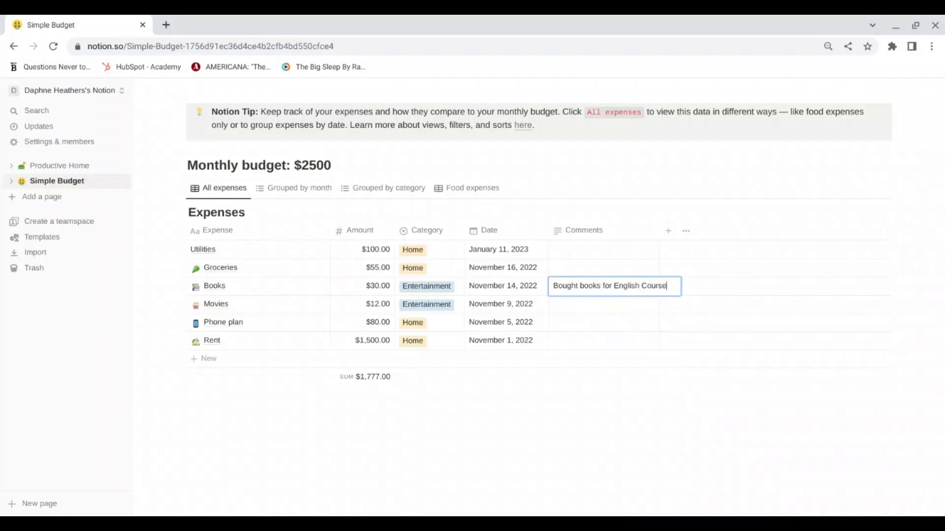
key("Escape")
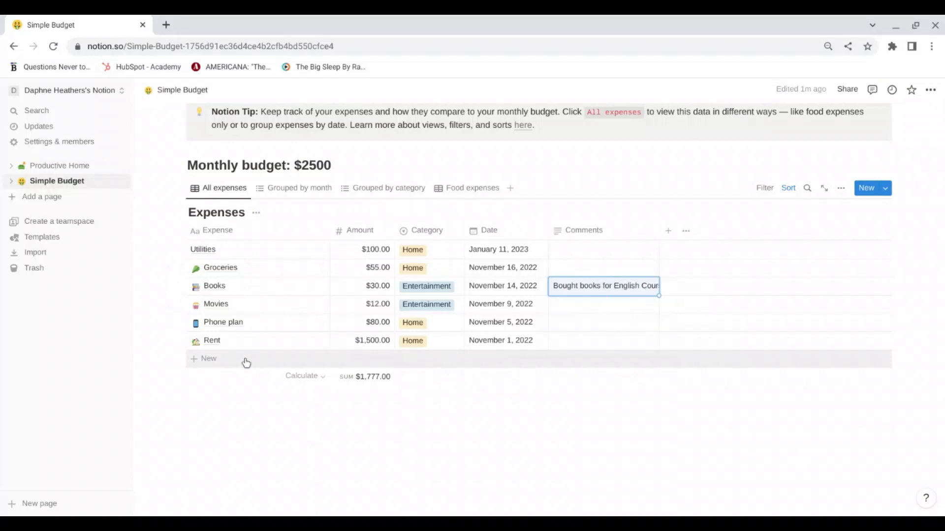
Add a new expense row below Rent and name it Subscriptions
left_click(247, 361)
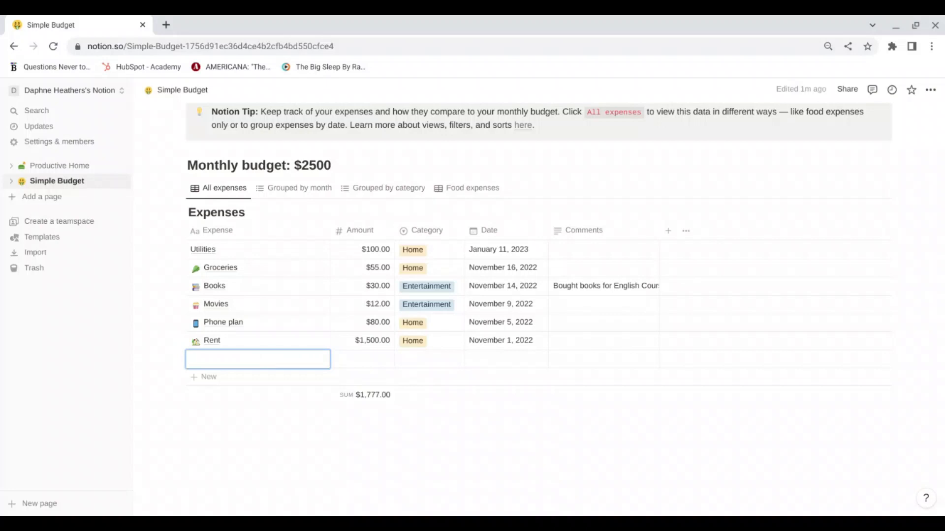
type("Netflix")
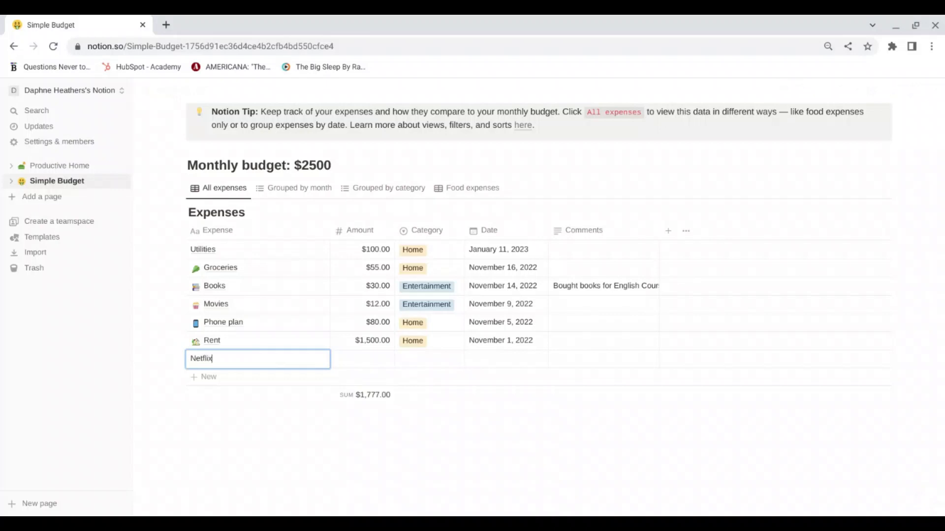
key("BackSpace")
key("BackSpace")
key("BackSpace")
key("BackSpace")
key("BackSpace")
key("BackSpace")
type("Subscriptions")
Set the amount of the Subscriptions expense to 15.00
left_click(365, 363)
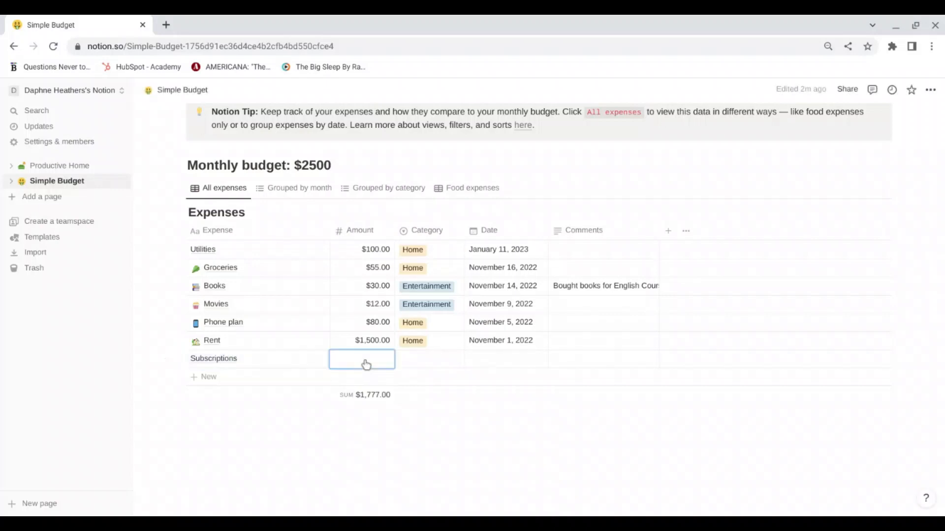
type("150")
key("BackSpace")
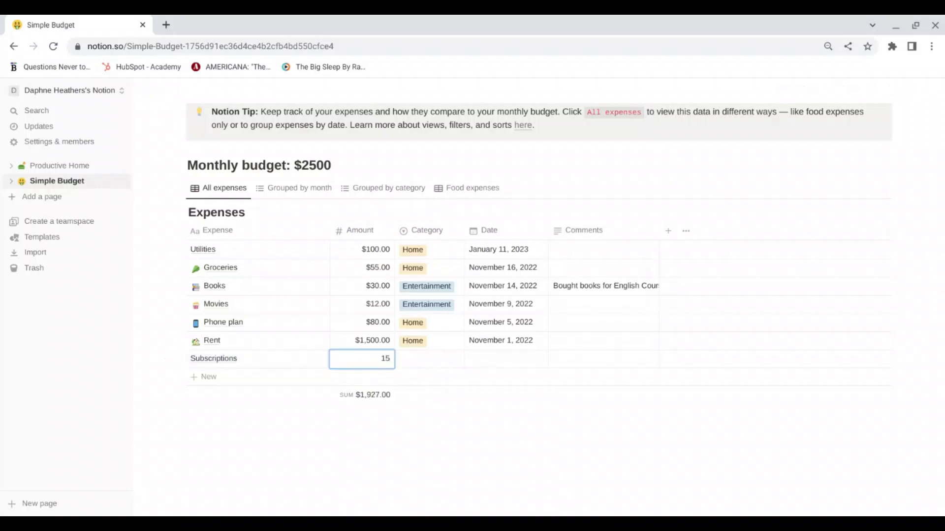
type(".00")
key("Return")
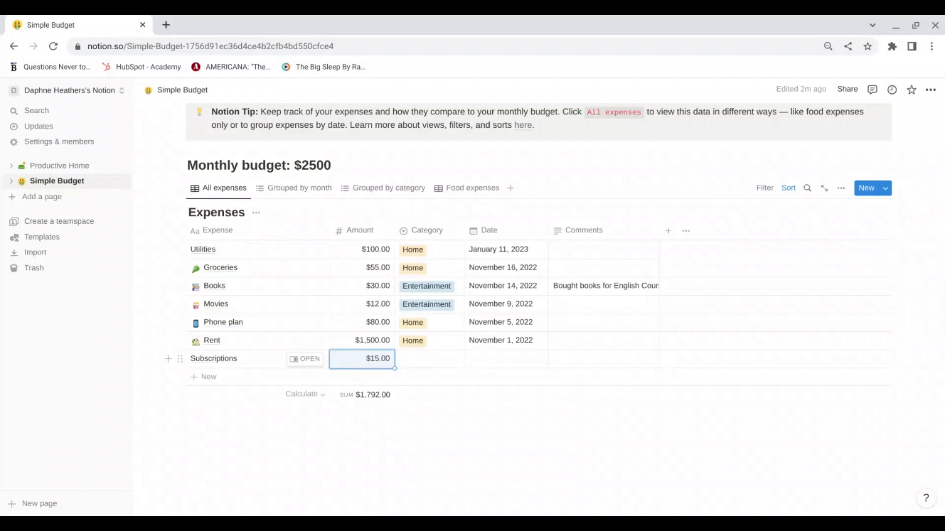
Give the Subscriptions expense the category Entertainment and the date January 16, 2023
left_click(398, 362)
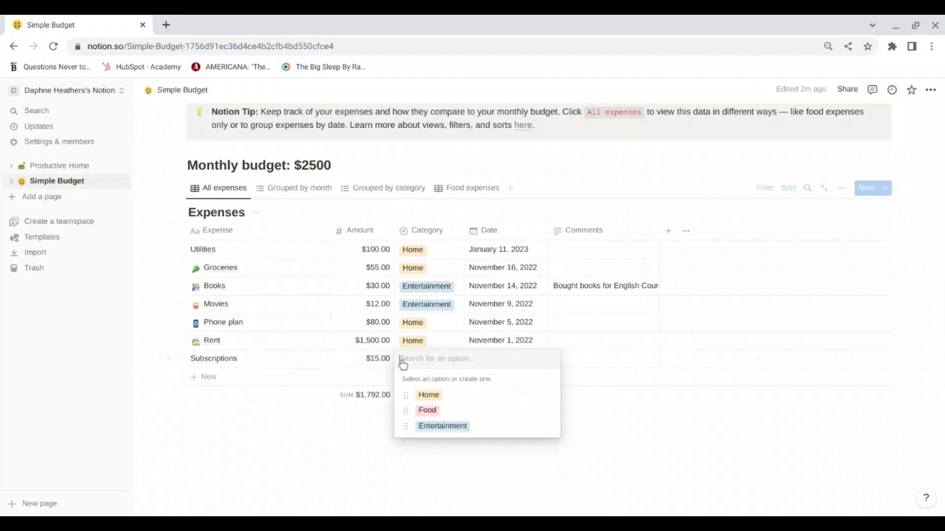
left_click(482, 428)
left_click(502, 361)
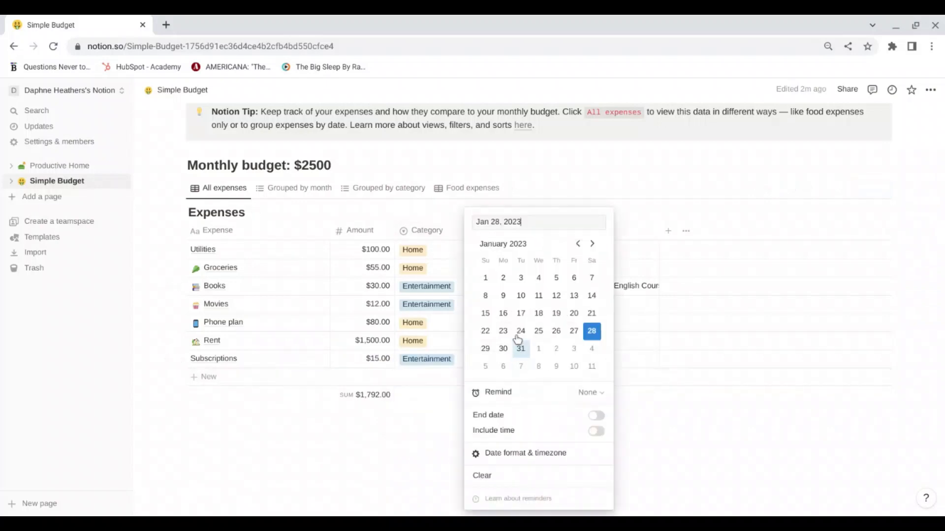
left_click(510, 313)
left_click(624, 304)
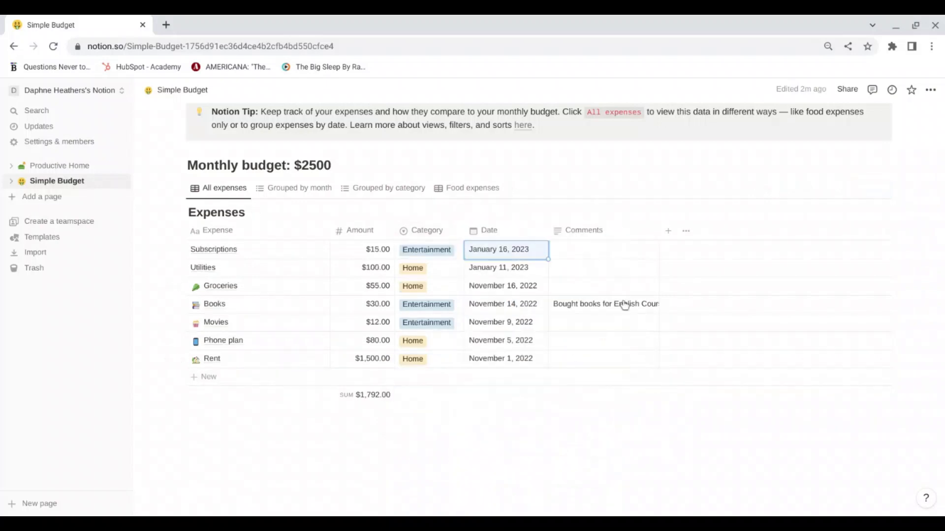
Enter the comment "Netflix and Hulu" for the Subscriptions expense
left_click(591, 251)
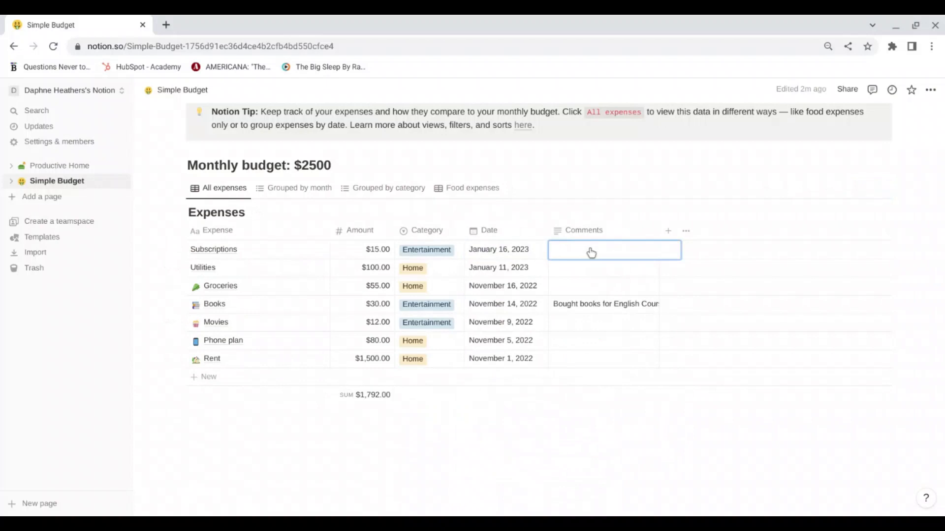
type("Net")
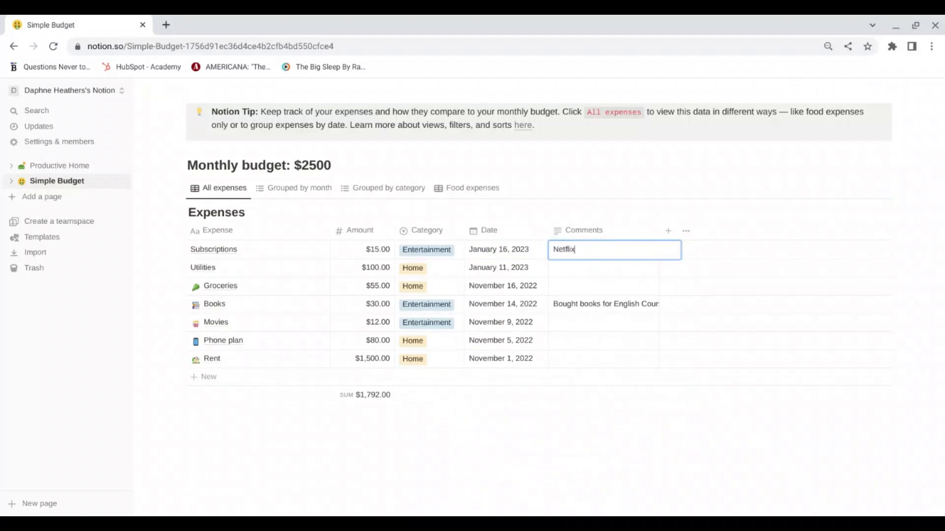
type("flix and Hulu")
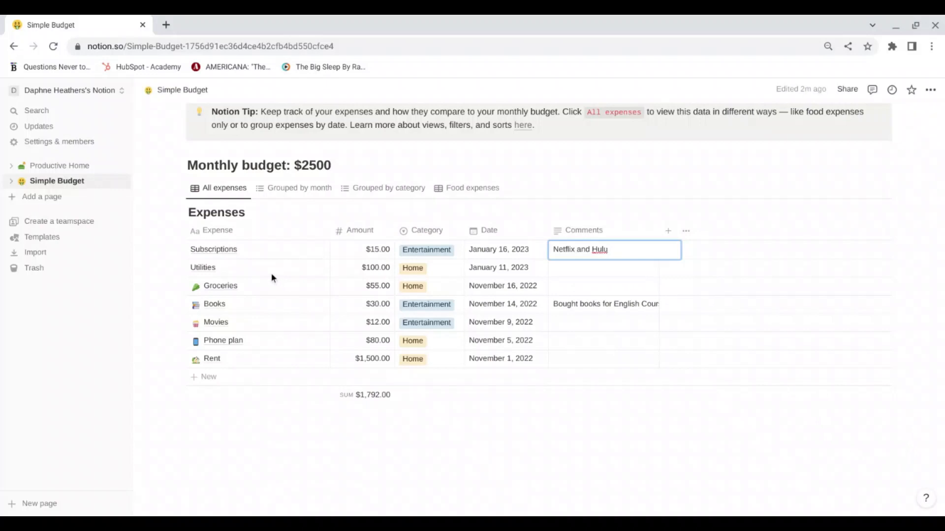
key("Escape")
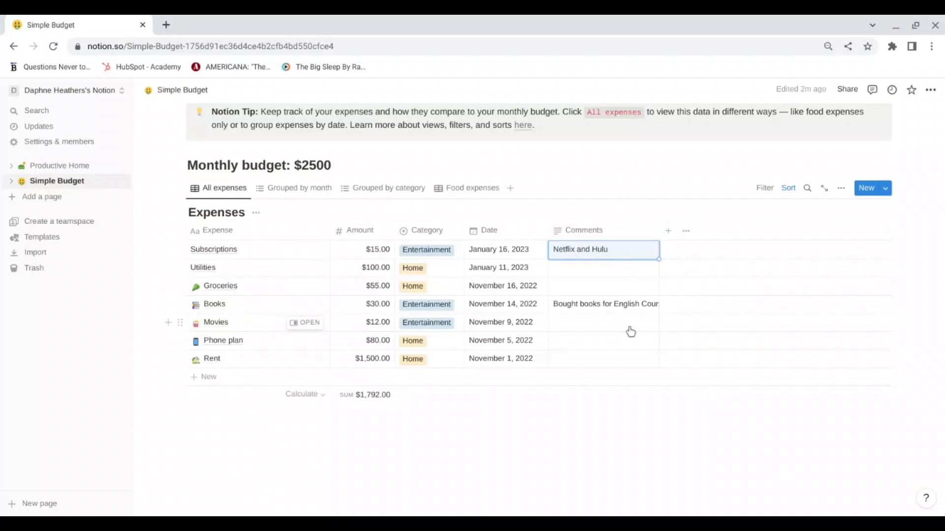
Add a blank expense row below Rent and change the Subscriptions expense's category to a newly created Subscriptions option
left_click(346, 383)
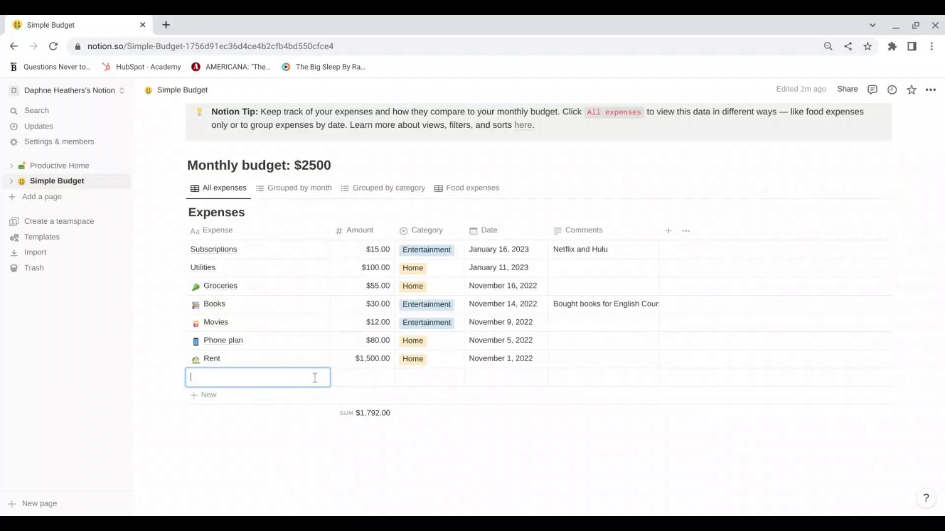
left_click(458, 256)
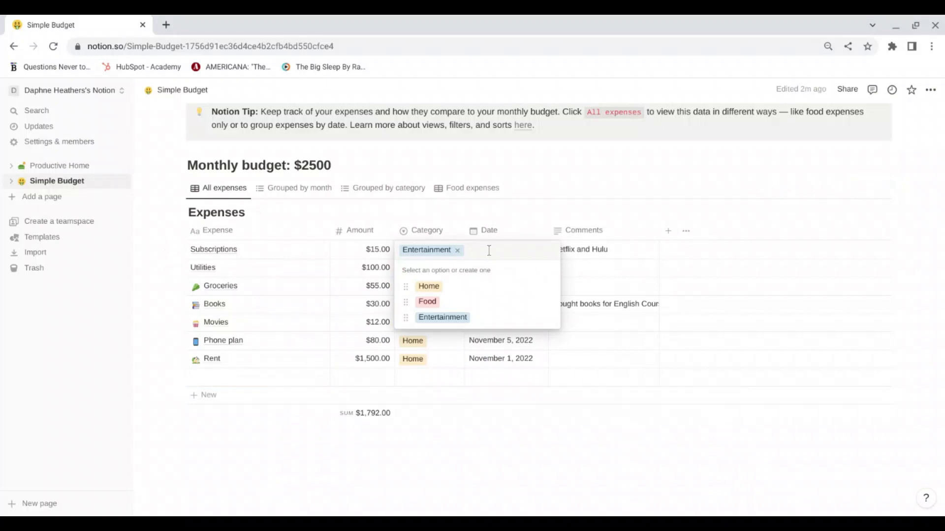
left_click(457, 251)
type("Subs")
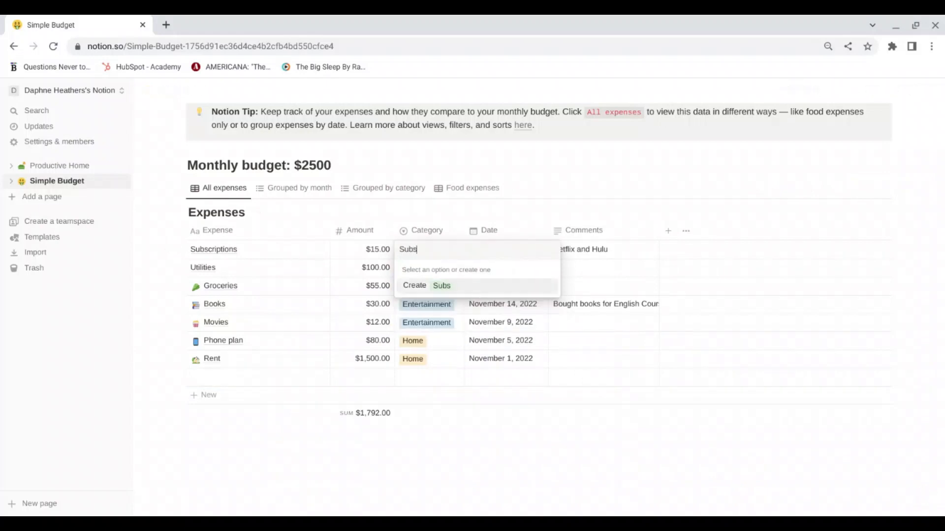
type("criptions")
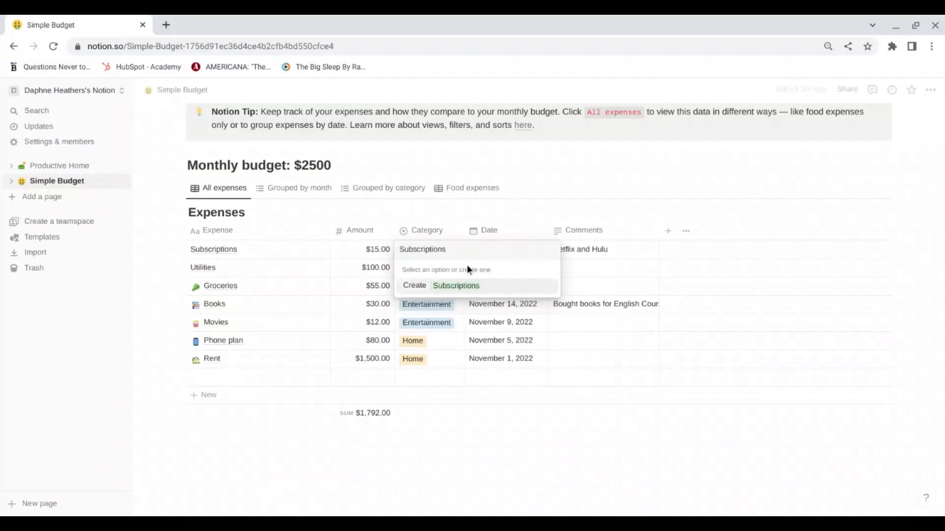
left_click(491, 290)
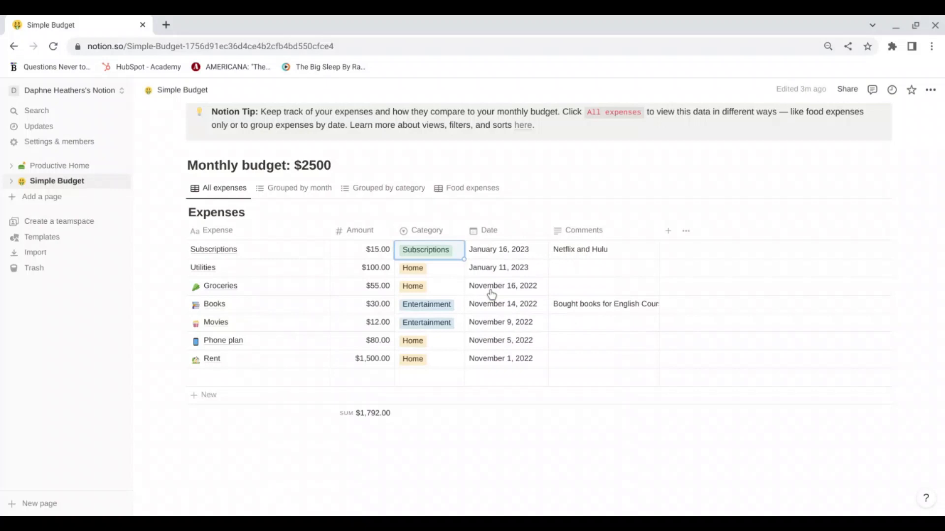
left_click(933, 315)
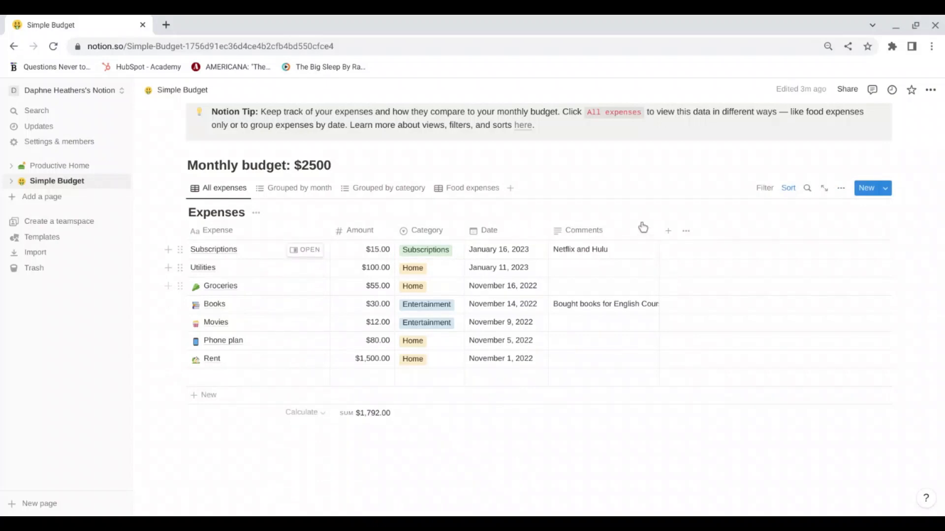
left_click(669, 231)
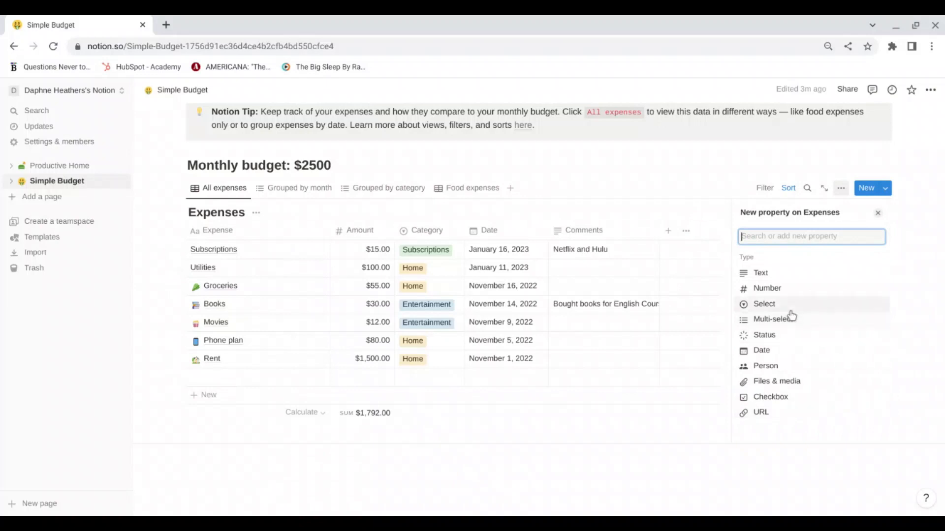
left_click(790, 290)
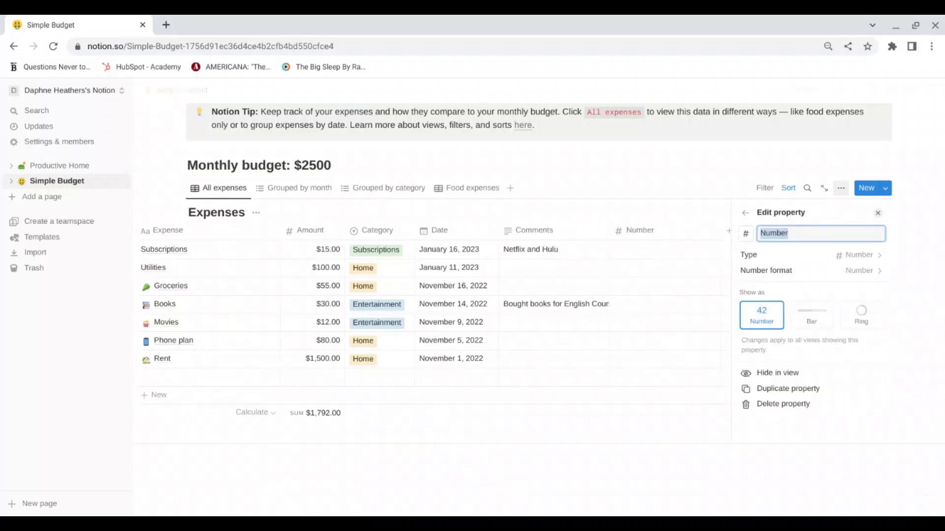
type("Paid")
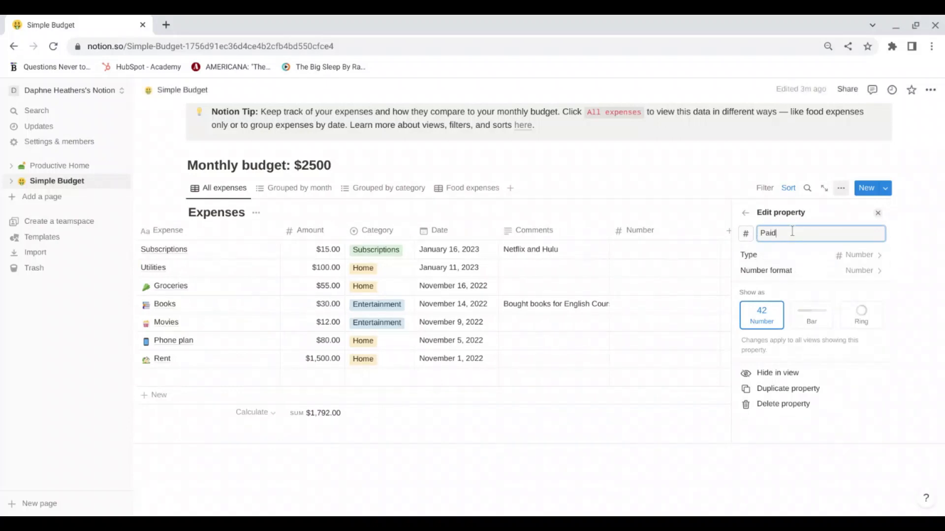
key("BackSpace")
key("BackSpace")
key("BackSpace")
key("BackSpace")
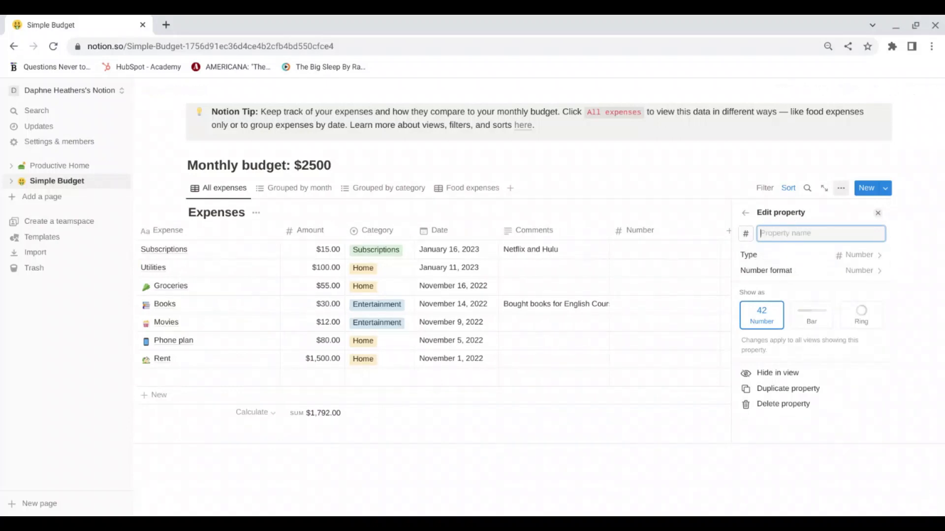
left_click(746, 213)
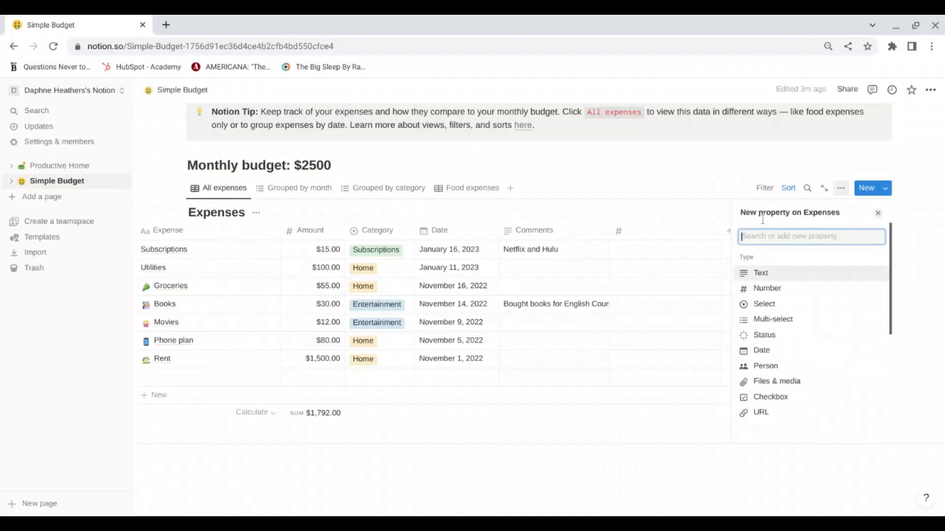
left_click(794, 290)
type("Pai")
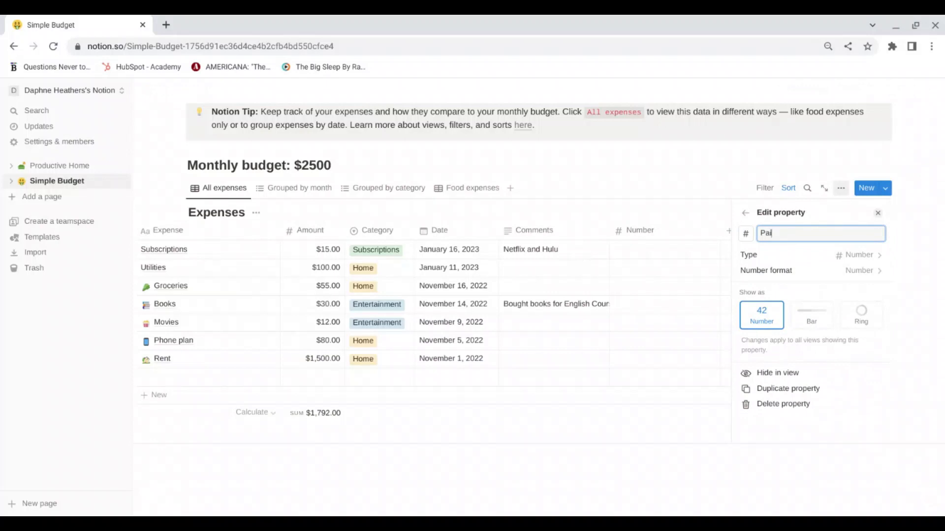
left_click(744, 214)
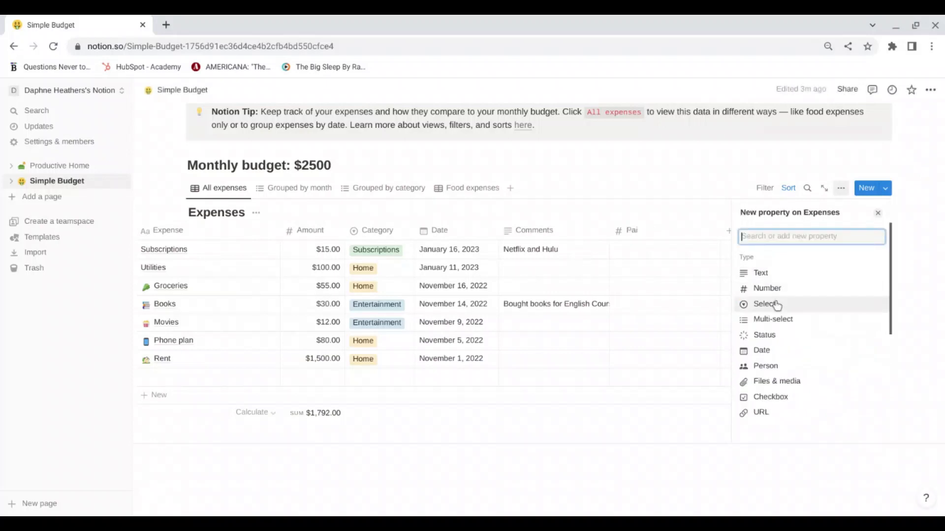
Add a checkbox property named Paid to the Expenses table and tick it for the Subscriptions expense
left_click(792, 397)
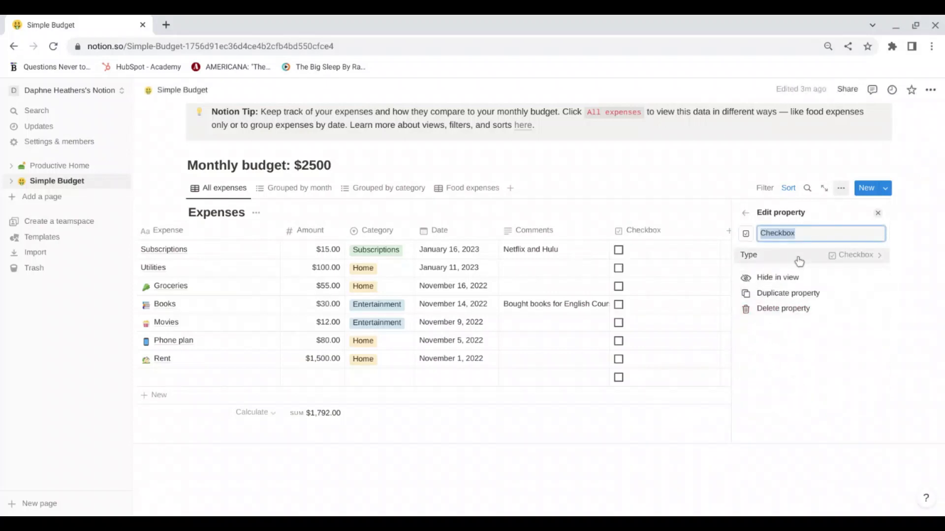
type("Paid")
left_click(711, 453)
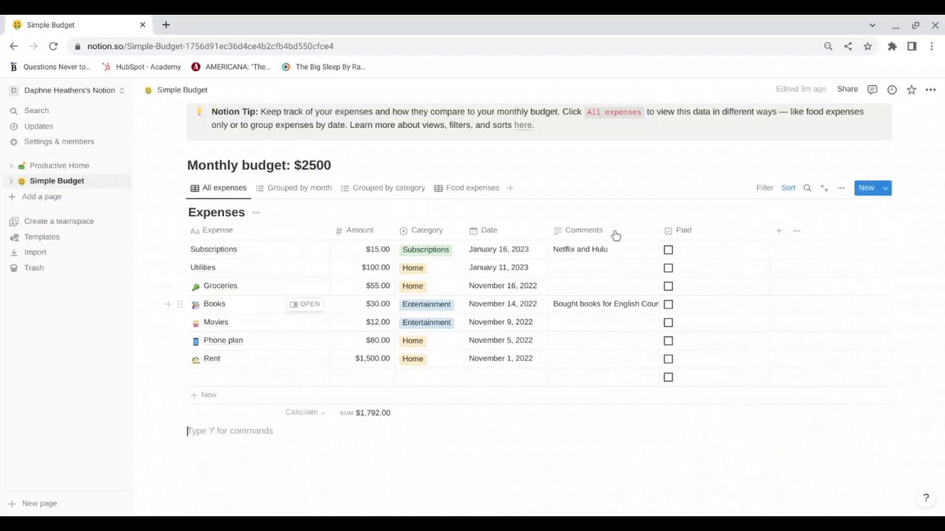
left_click(669, 250)
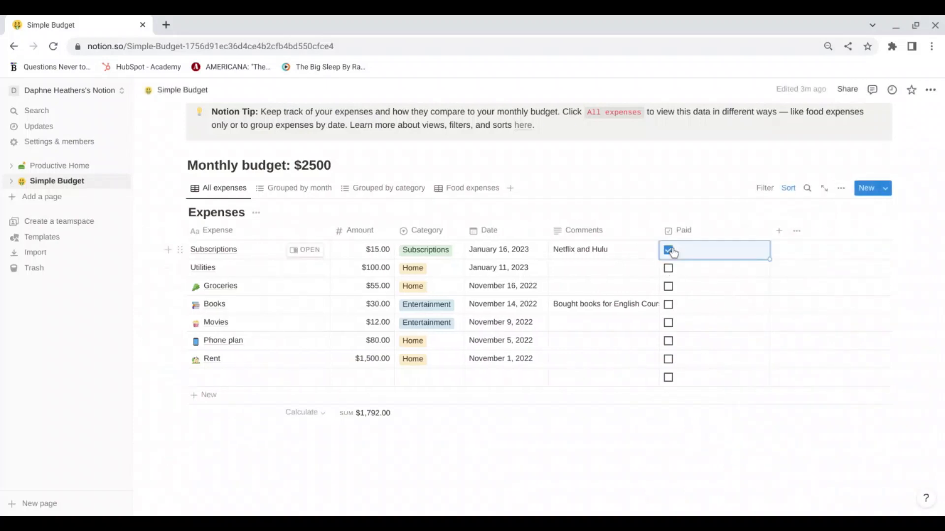
left_click(903, 239)
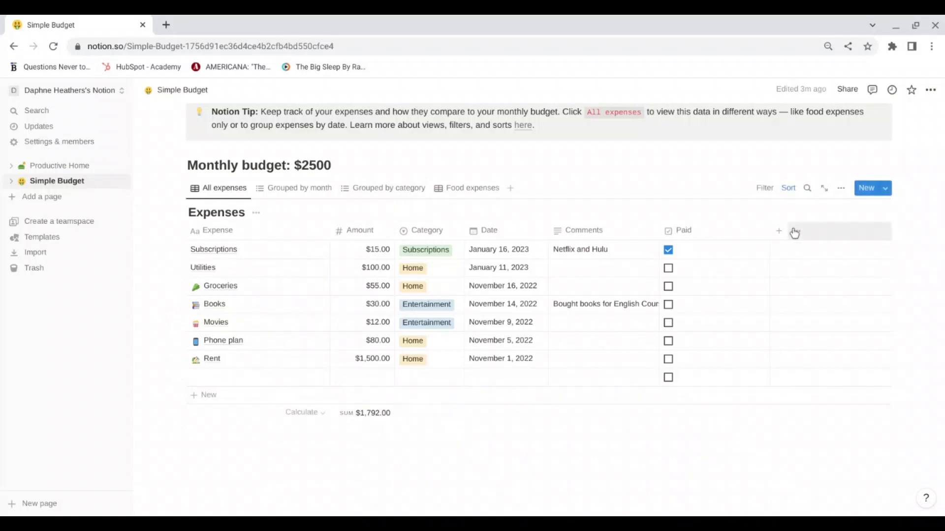
Add a number property named Person 2 to the Expenses table and move it between Amount and Category
left_click(778, 231)
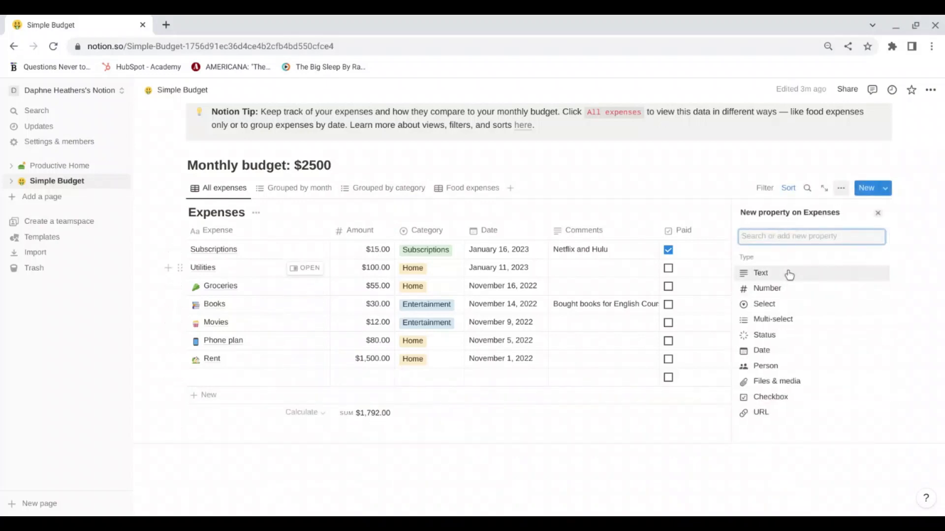
left_click(793, 289)
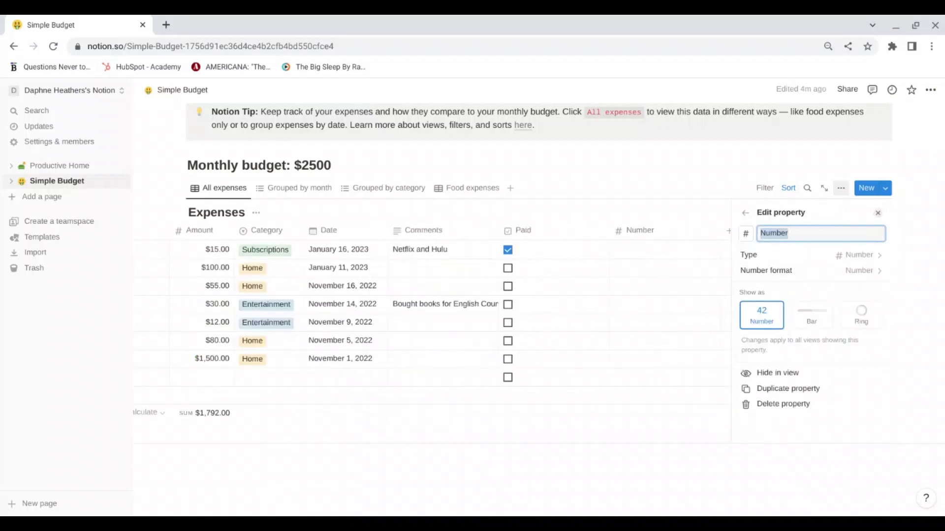
type("Person 2")
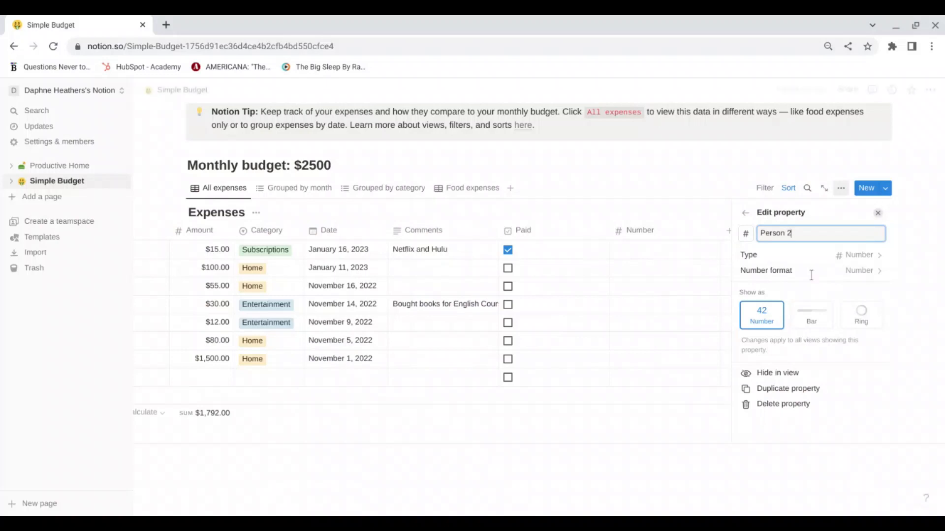
left_click(600, 480)
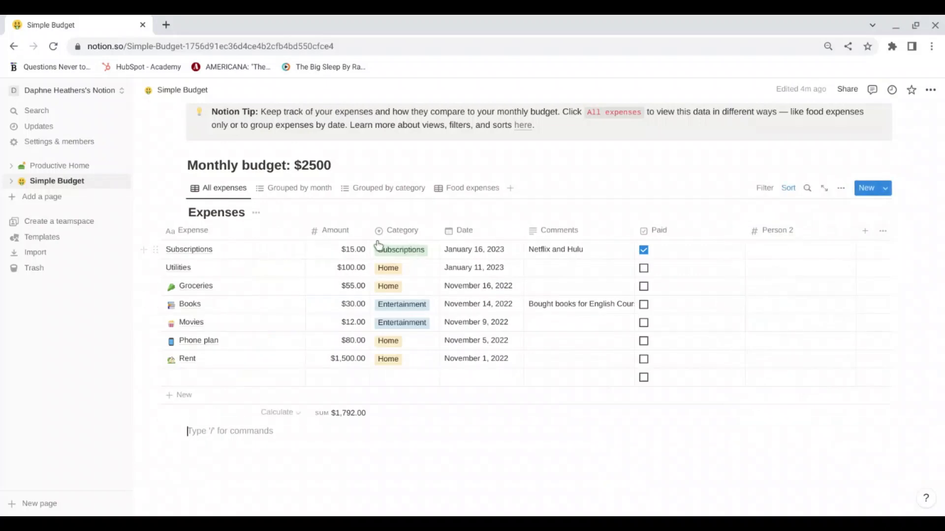
left_click_drag(776, 237, 409, 234)
Rename the Amount property as Person 1
left_click(335, 235)
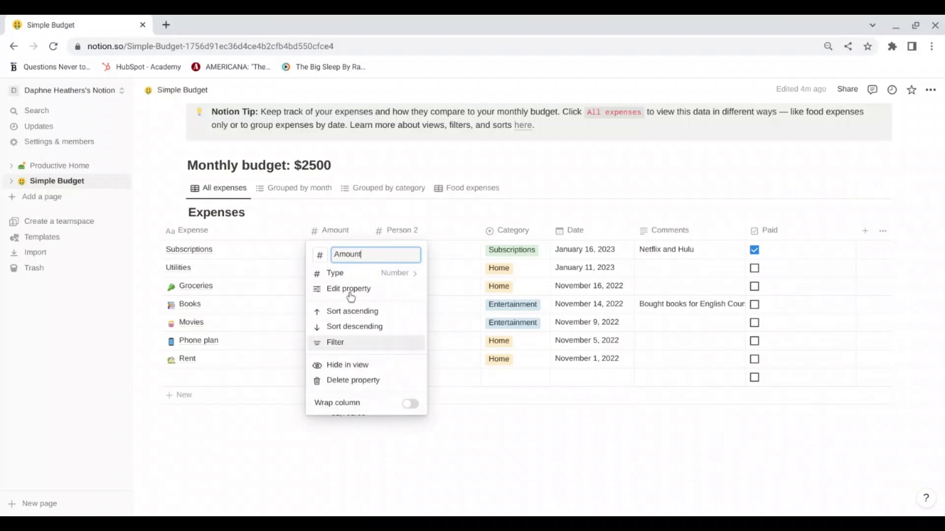
left_click(339, 229)
left_click(338, 236)
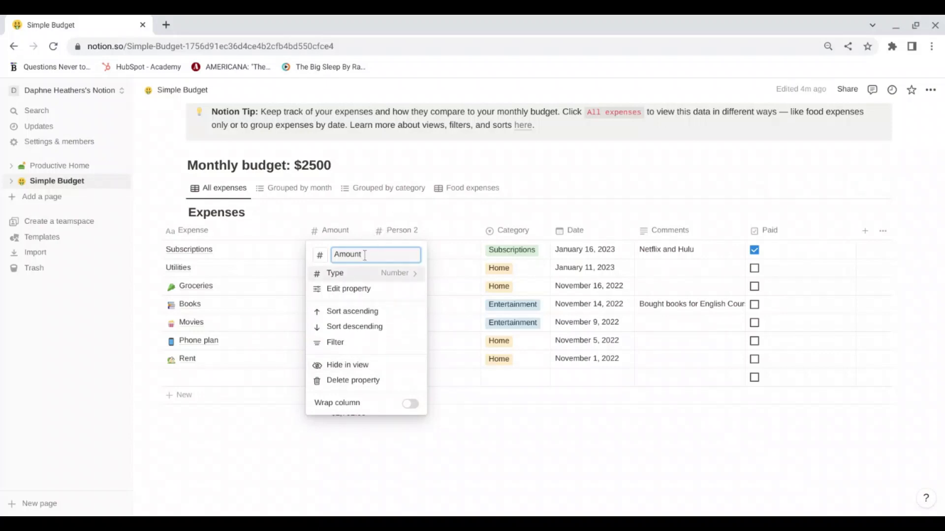
key("BackSpace")
key("BackSpace")
key("BackSpace")
key("BackSpace")
key("BackSpace")
key("BackSpace")
type("Pers")
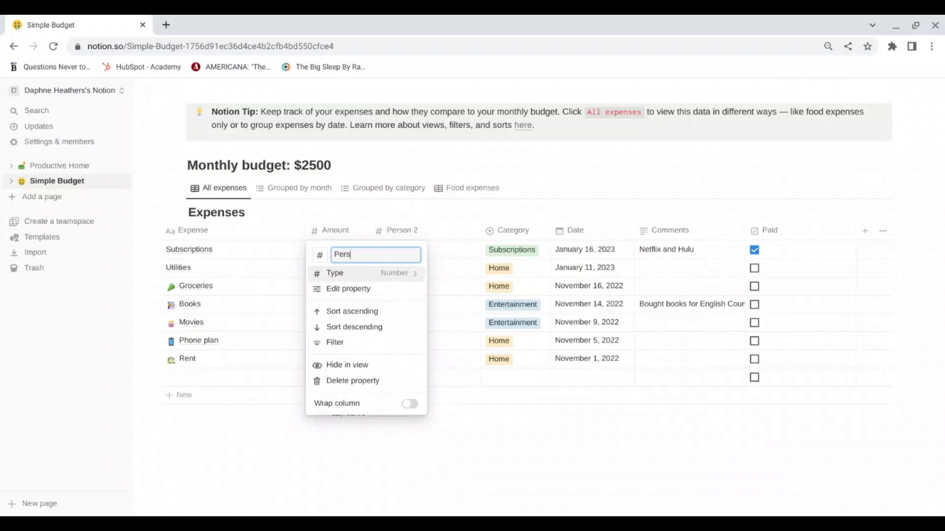
type("on 1")
key("BackSpace")
type("1")
left_click(473, 447)
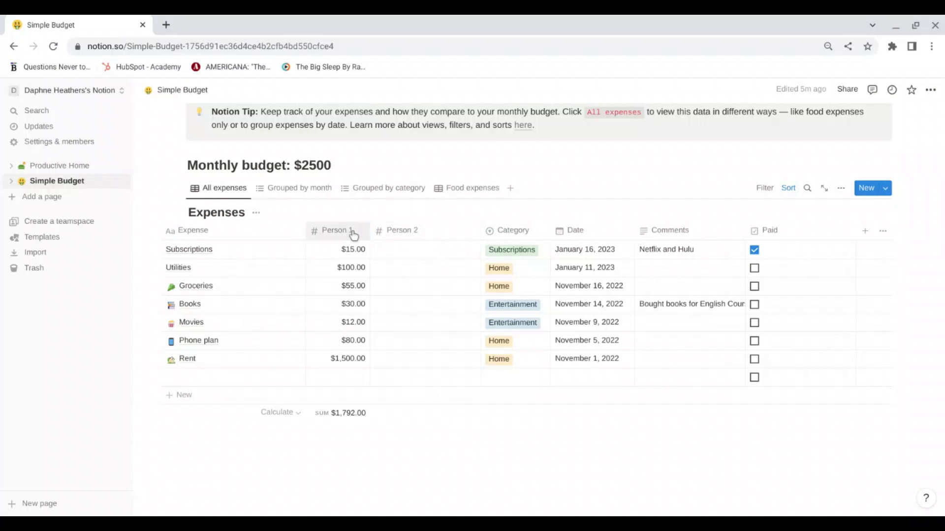
Split the Utilities expense by entering 50 under Person 2 and 50.00 under Person 1
left_click(431, 260)
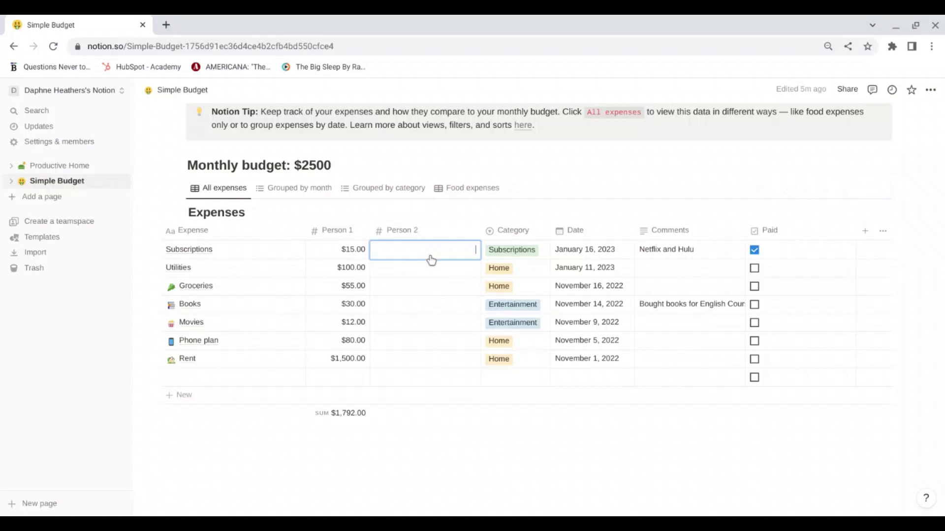
left_click(428, 265)
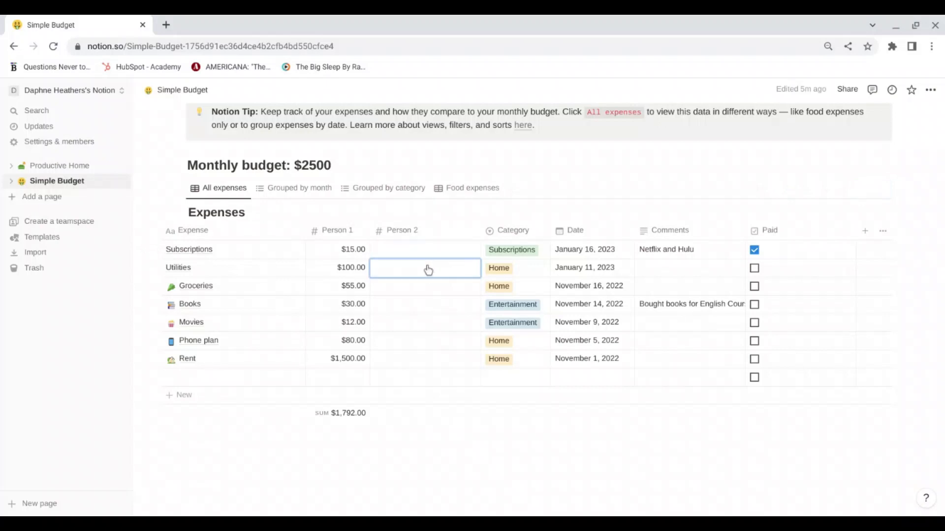
type("50")
left_click(359, 271)
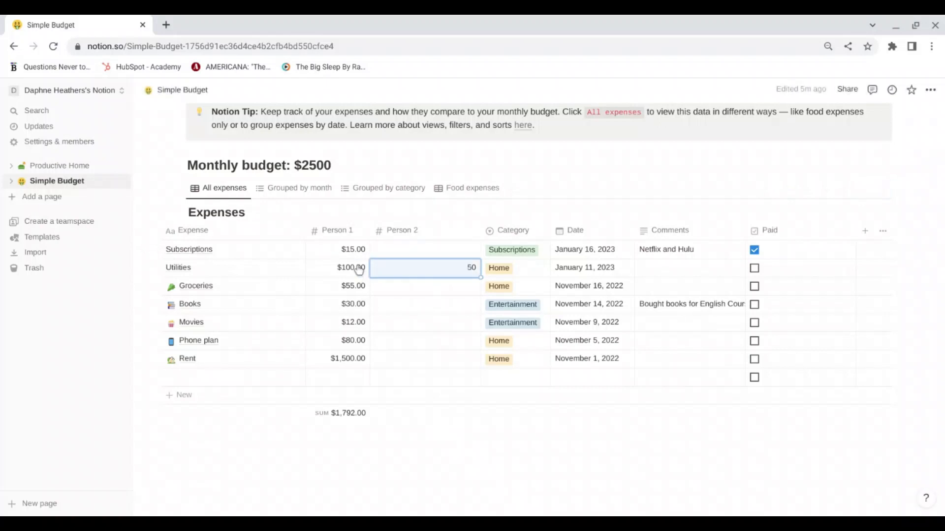
key("BackSpace")
key("BackSpace")
key("BackSpace")
key("BackSpace")
key("BackSpace")
type("5")
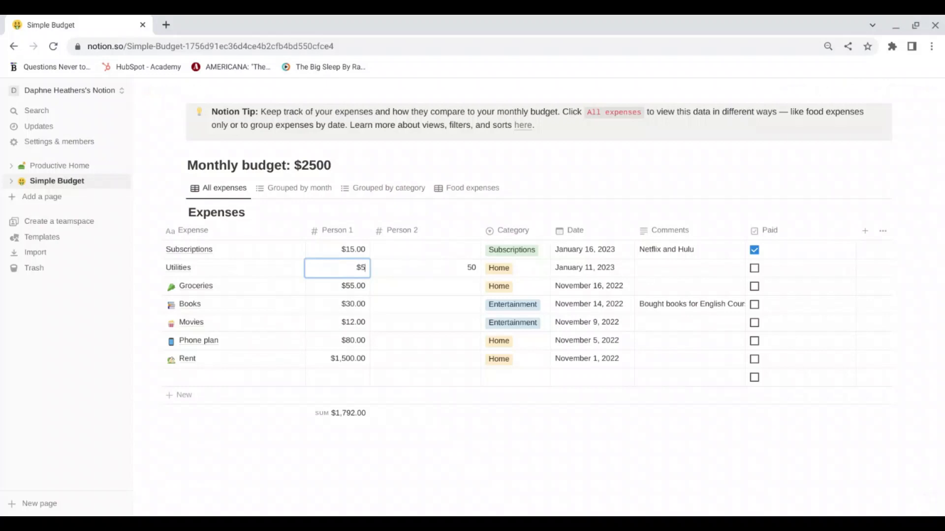
type("0.00")
key("Return")
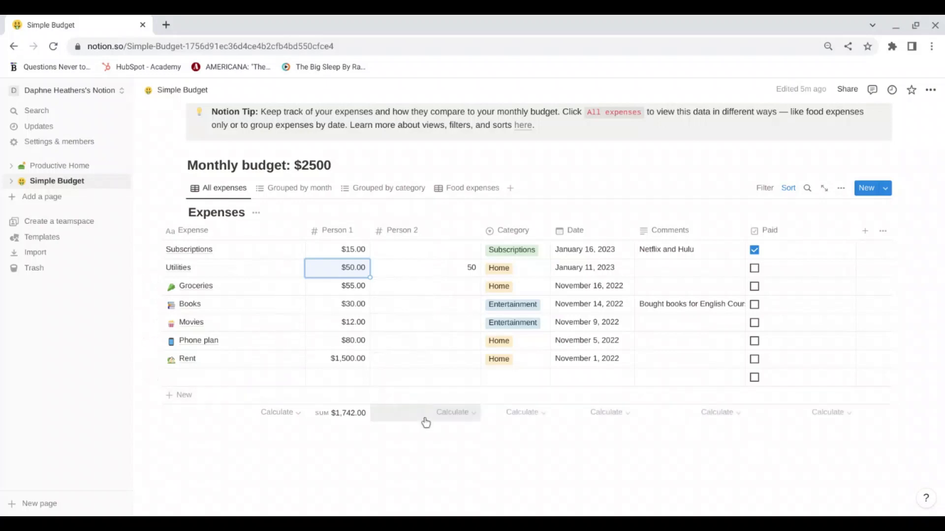
Add a Sum calculation to the Person 2 column and enter 100 there for Groceries
left_click(426, 422)
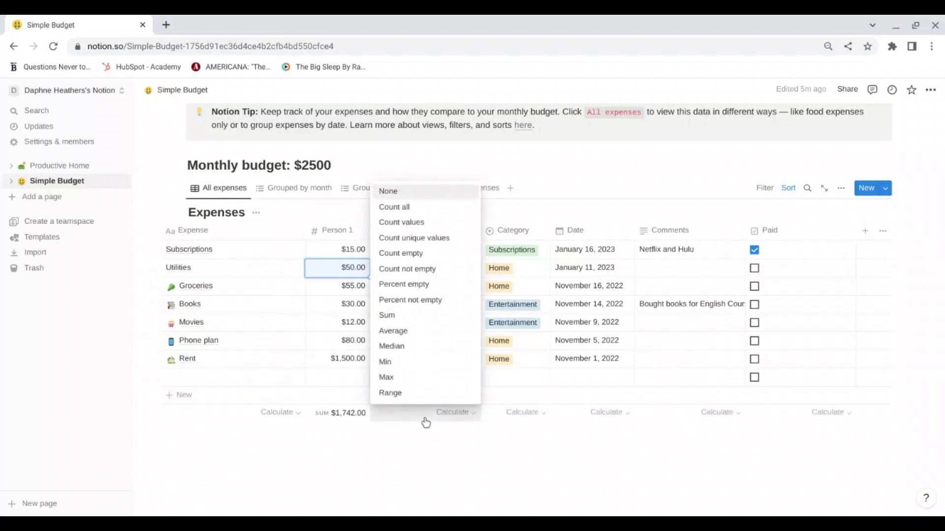
left_click(419, 317)
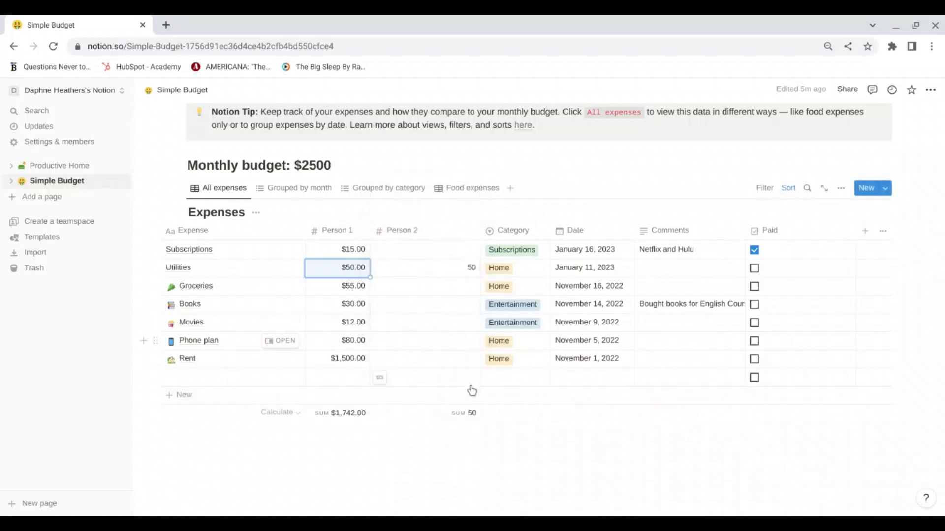
left_click(459, 290)
type("100")
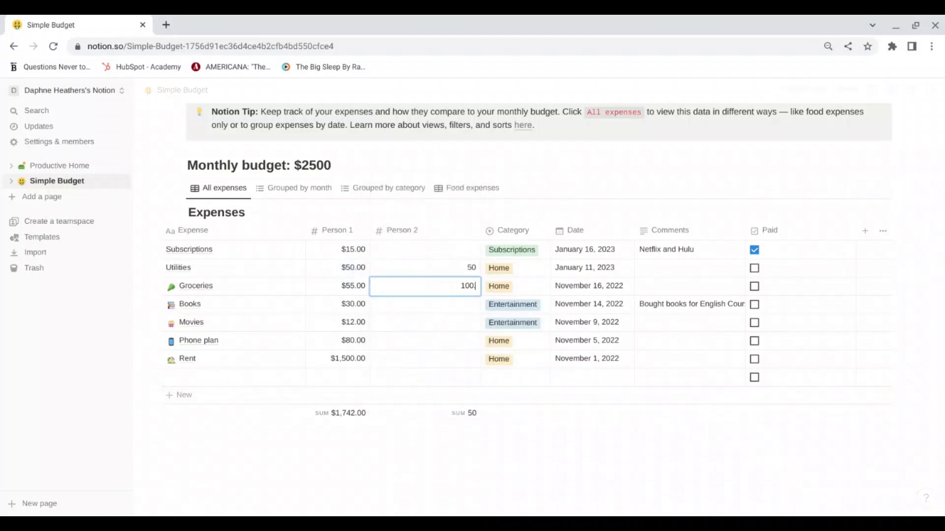
key("Return")
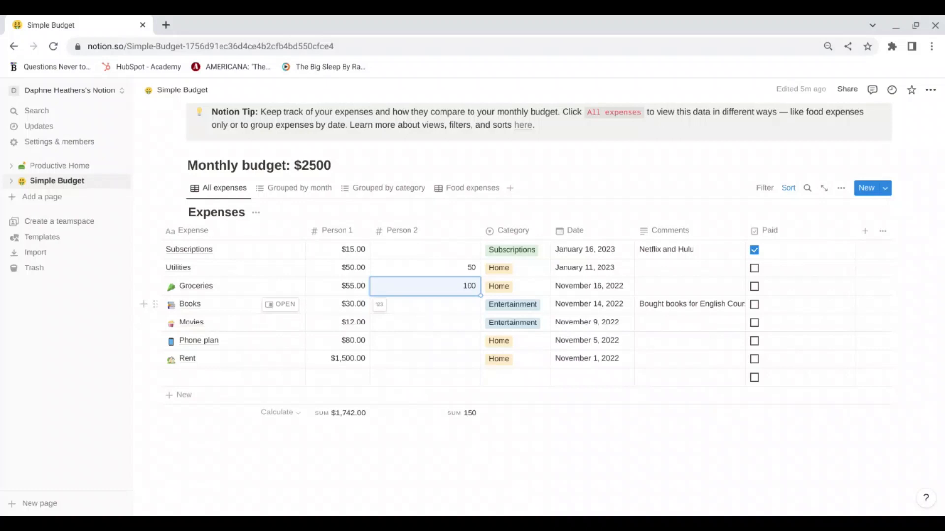
Rename the Person 1 property as Expected
left_click(423, 233)
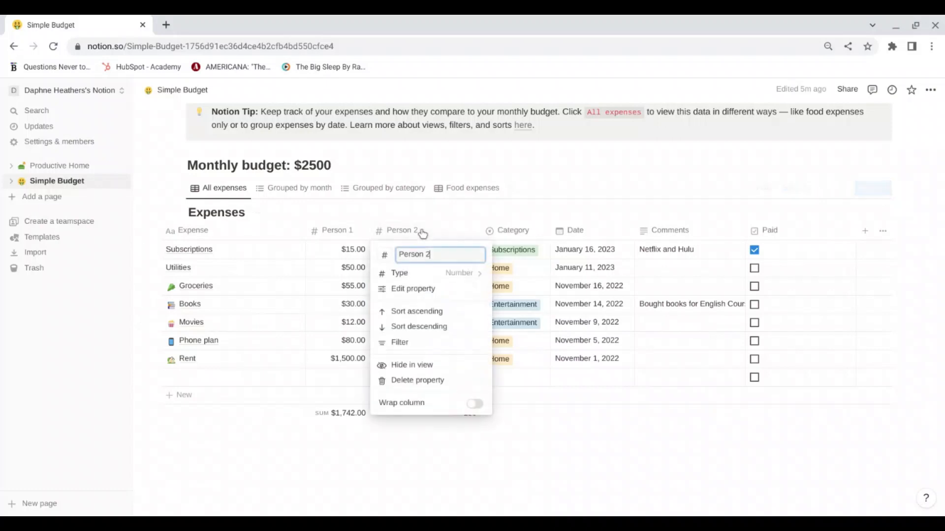
left_click(333, 230)
left_click(334, 232)
key("BackSpace")
key("BackSpace")
key("BackSpace")
key("BackSpace")
key("BackSpace")
key("BackSpace")
key("BackSpace")
key("BackSpace")
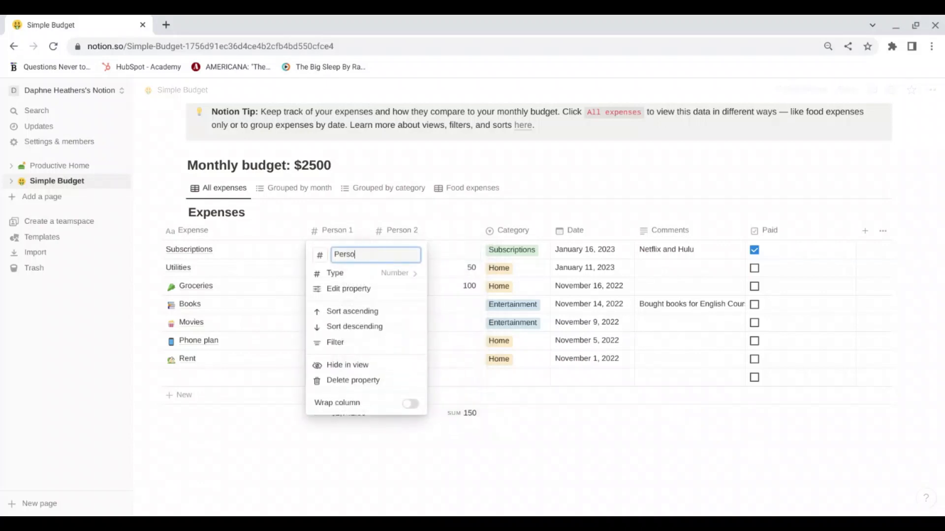
type("Expected")
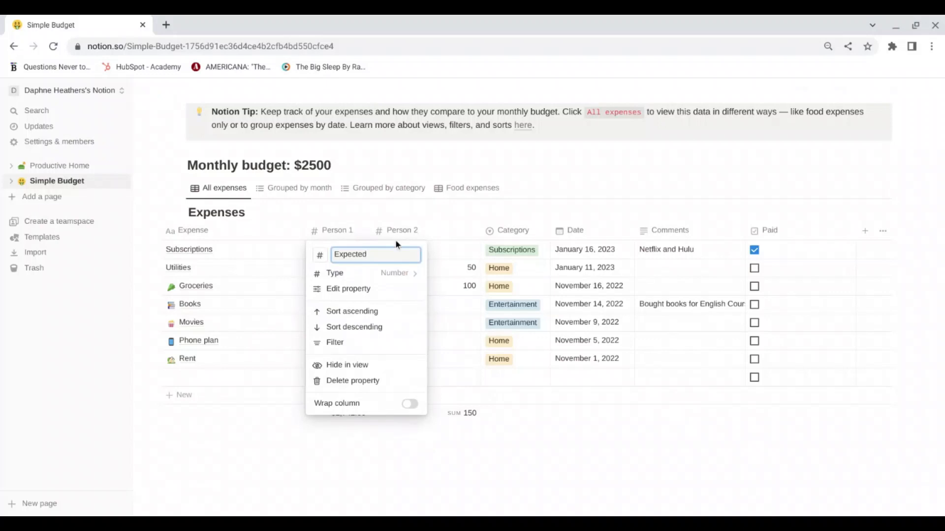
left_click(445, 222)
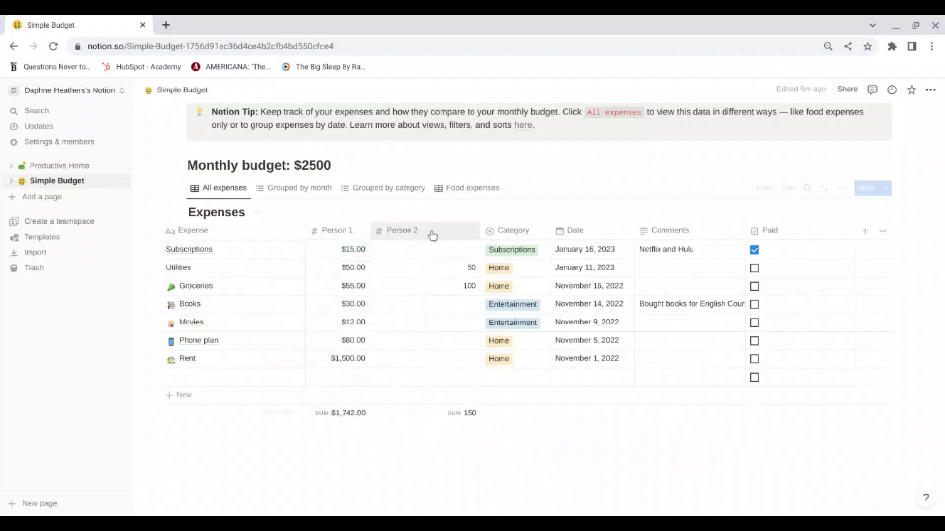
Rename the Person 2 property as Actual
left_click(432, 235)
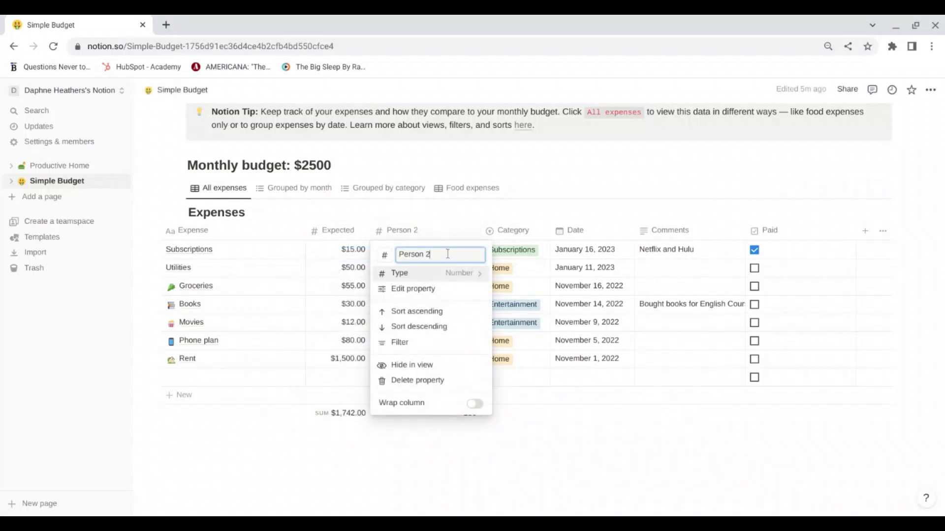
key("BackSpace")
key("BackSpace")
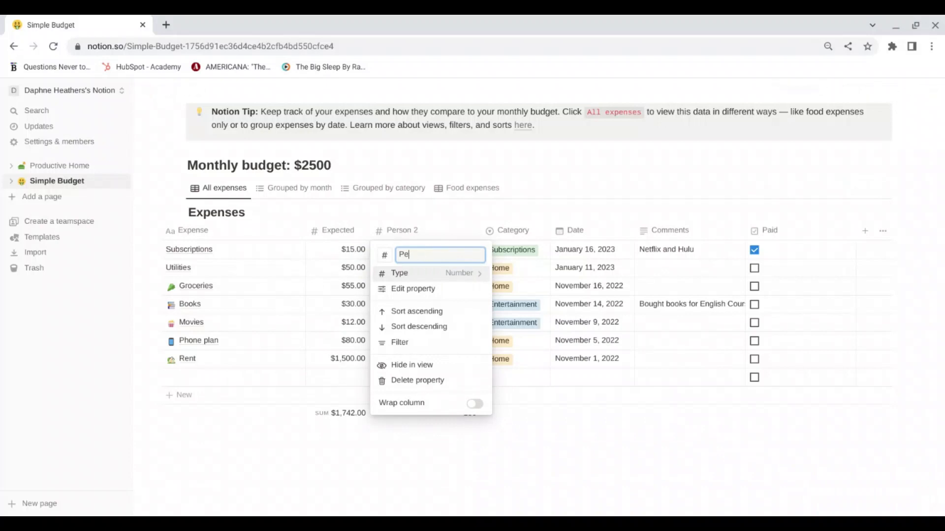
key("BackSpace")
key("BackSpace")
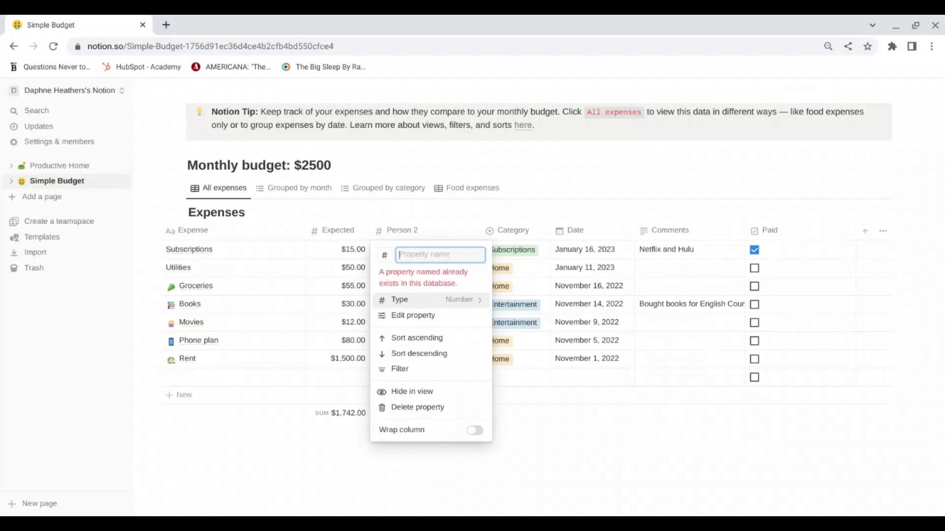
type("Actual")
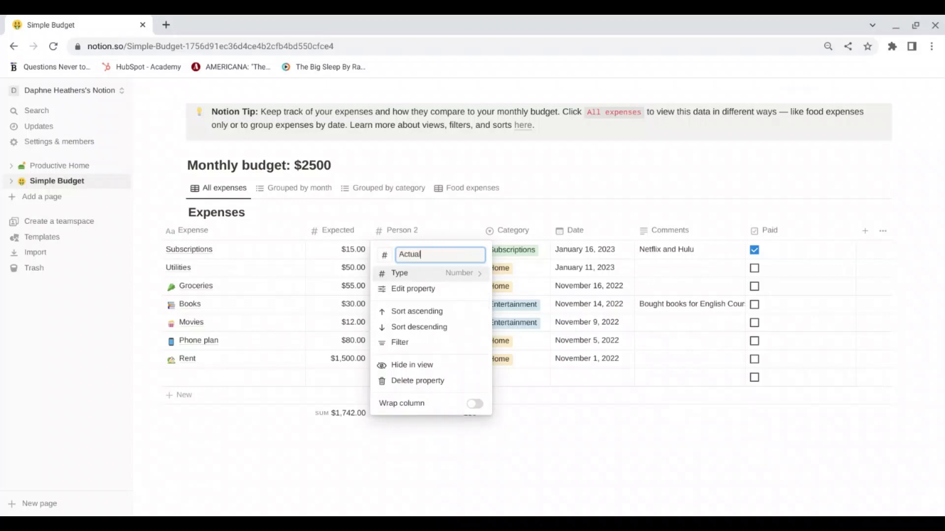
left_click(403, 486)
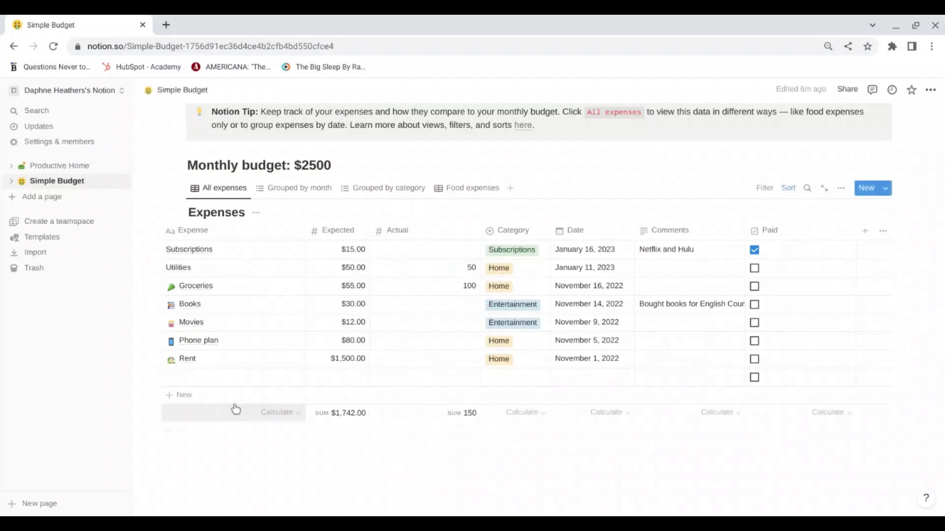
Fill in the empty expense row as Pet, with 45.00 under Expected and 32.00 under Actual
left_click(246, 380)
type("Pet")
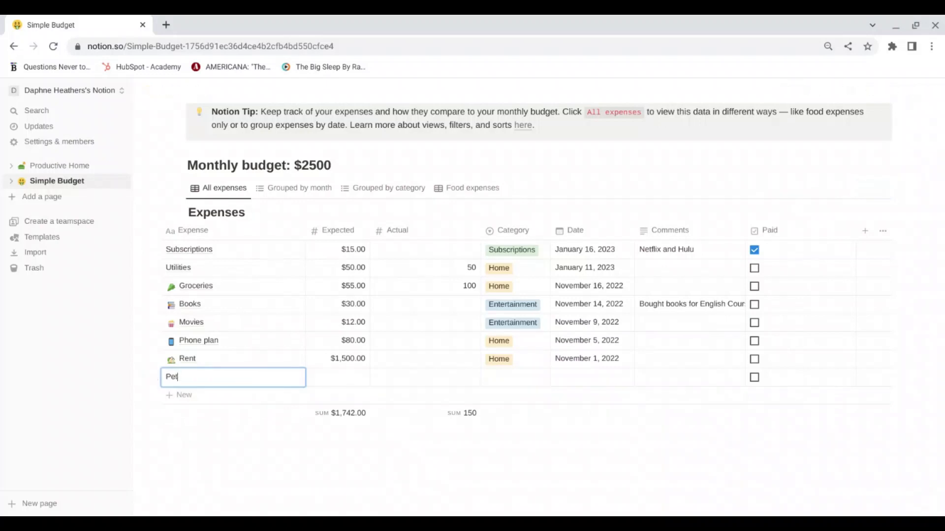
left_click(347, 376)
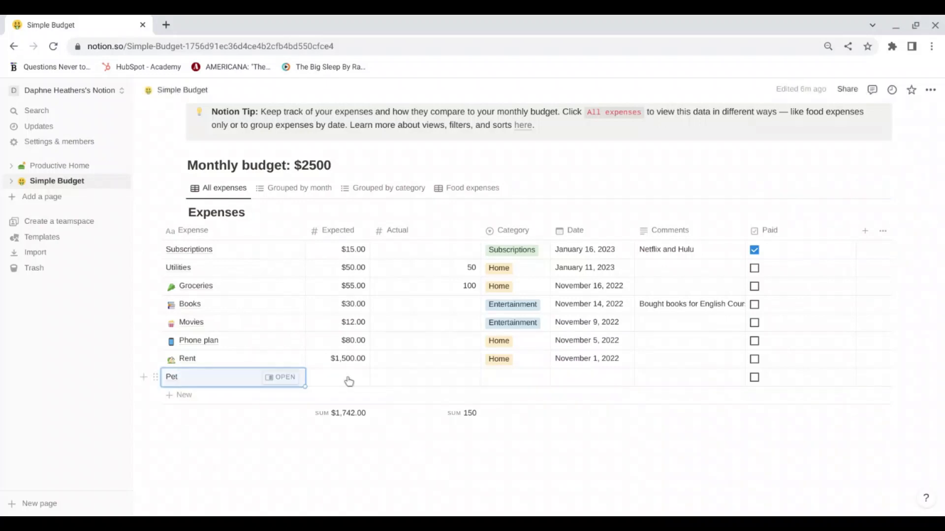
left_click(348, 378)
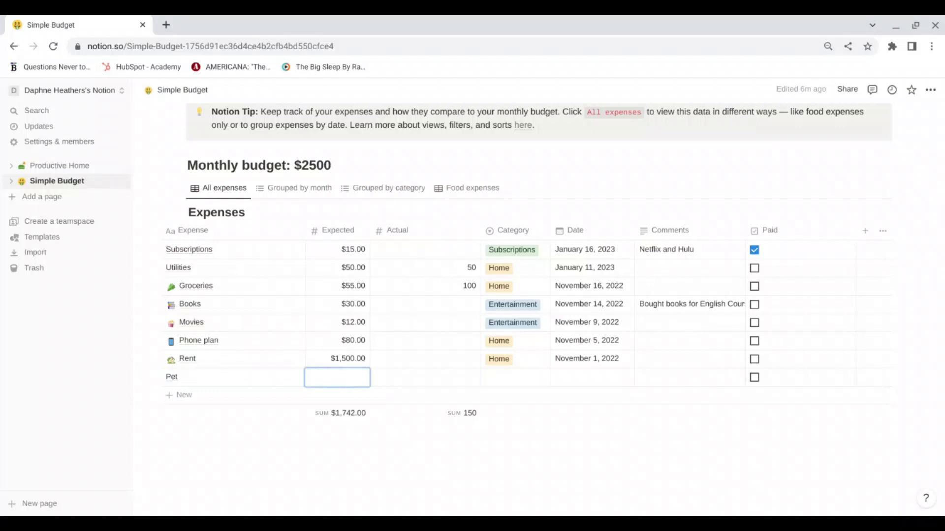
type("45.00")
key("Return")
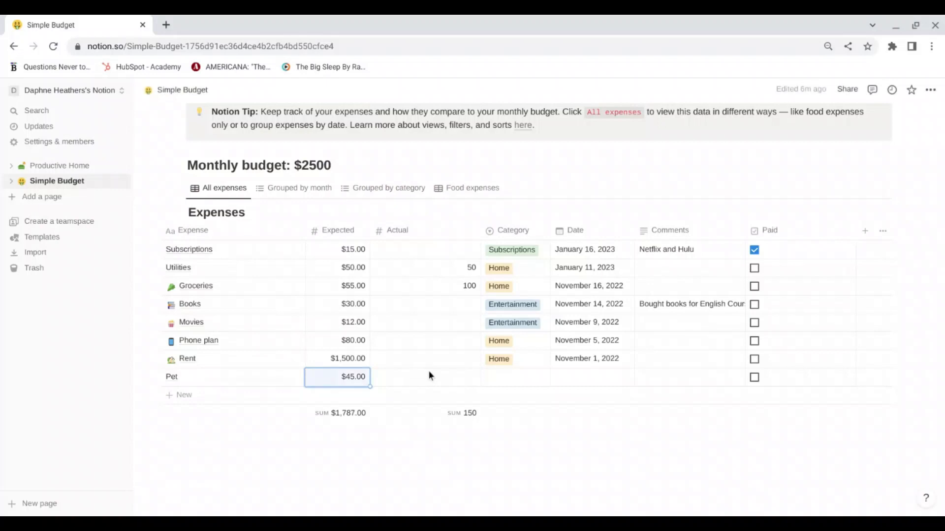
left_click(442, 383)
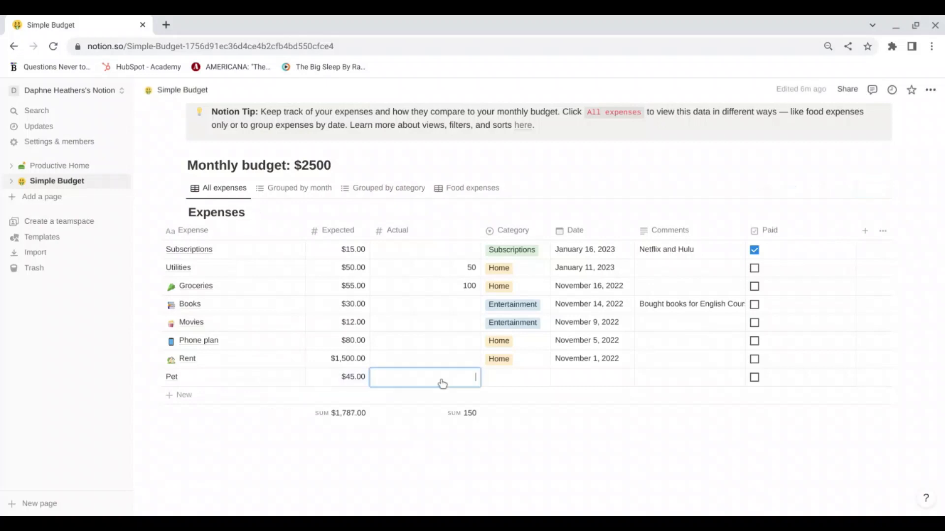
type("32")
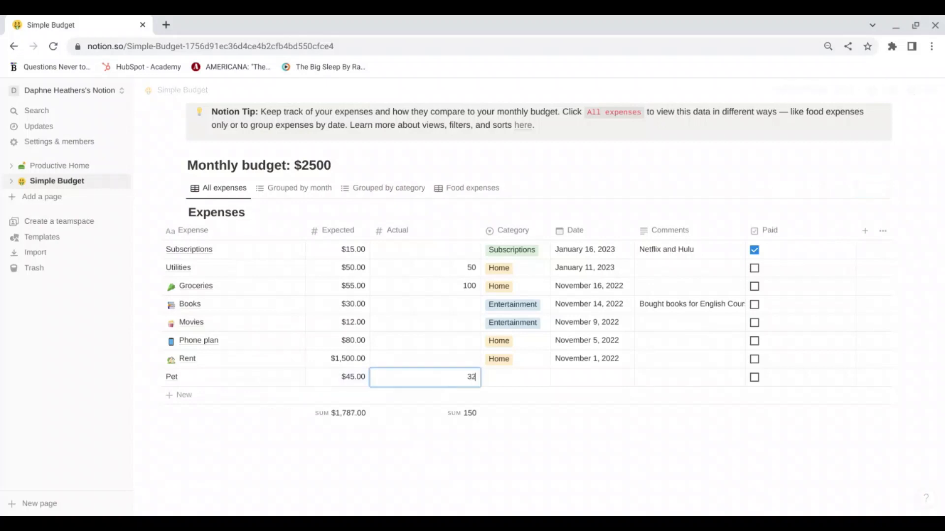
type(".00")
key("Return")
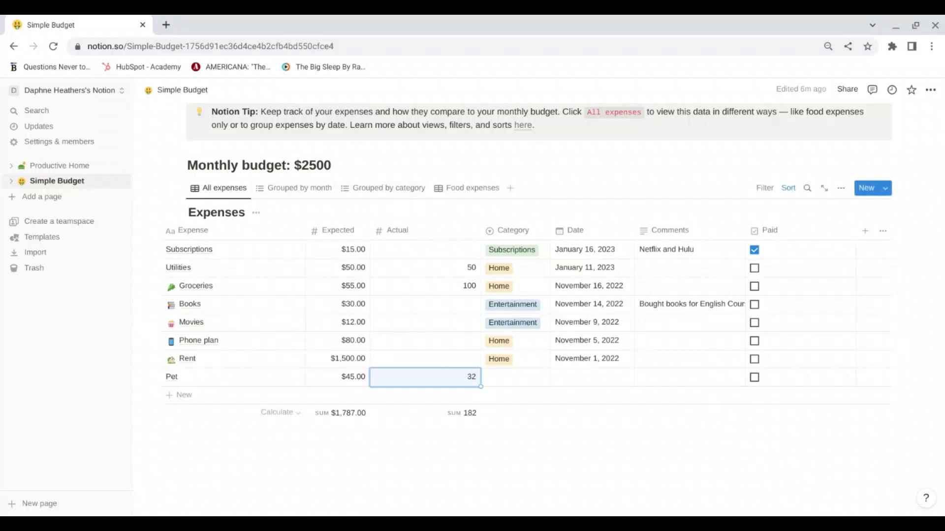
Look through the Food expenses, Grouped by category and Grouped by month views, and return to All expenses
left_click(454, 190)
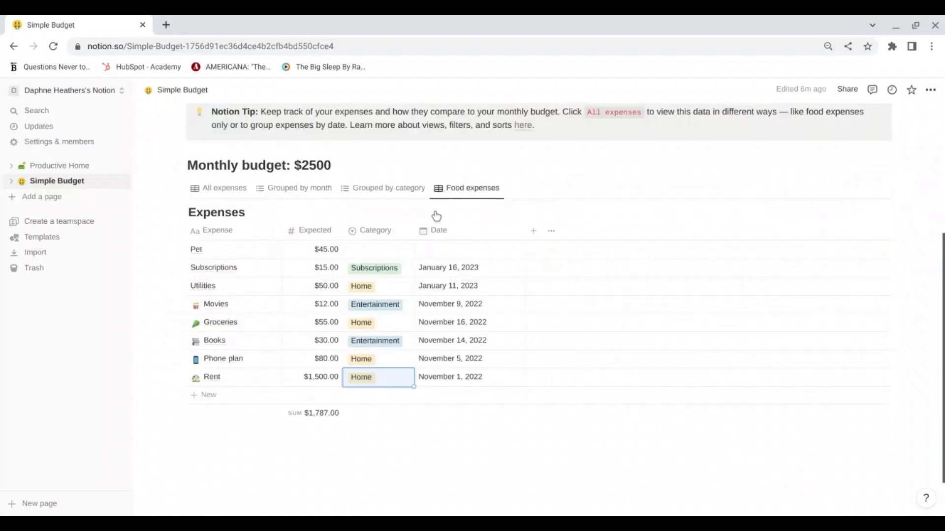
left_click(386, 191)
left_click(300, 188)
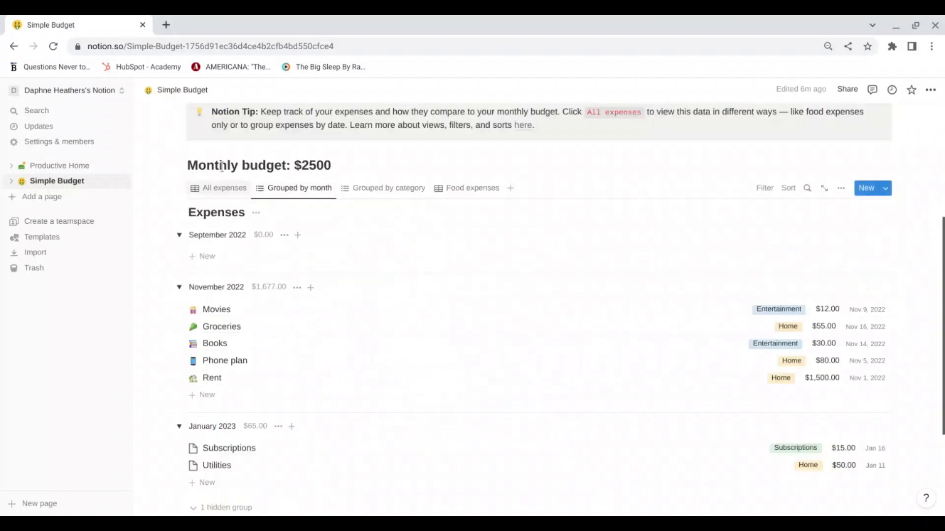
left_click(219, 187)
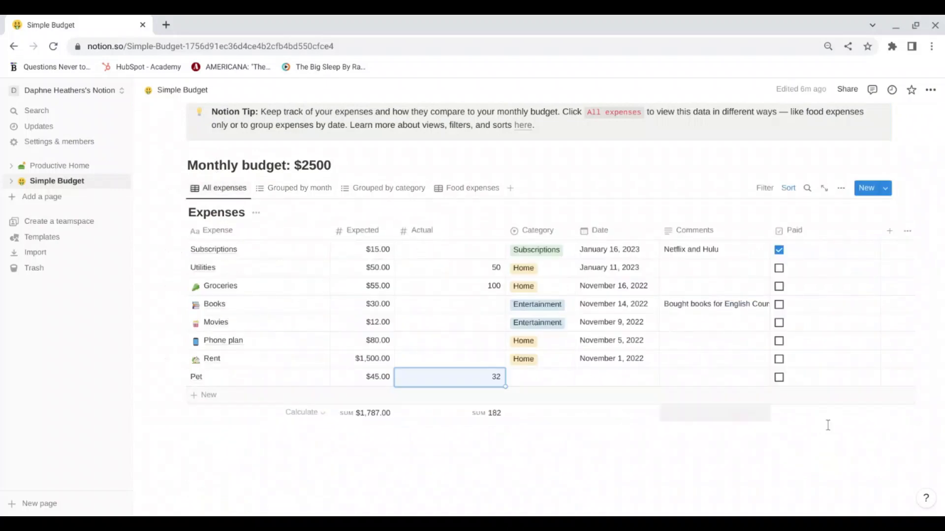
left_click(928, 454)
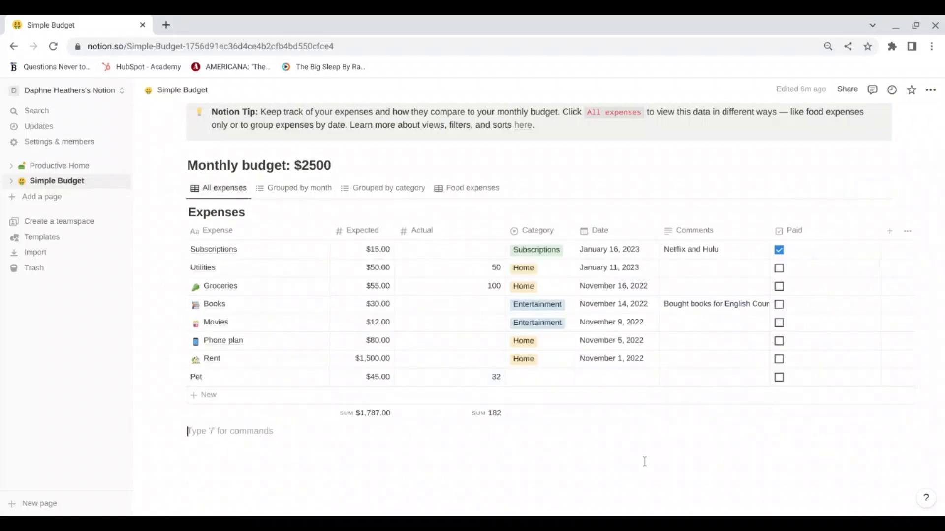
Change the page title from Simple Budget to February Budget Mockup
scroll(645, 462, "up", 3)
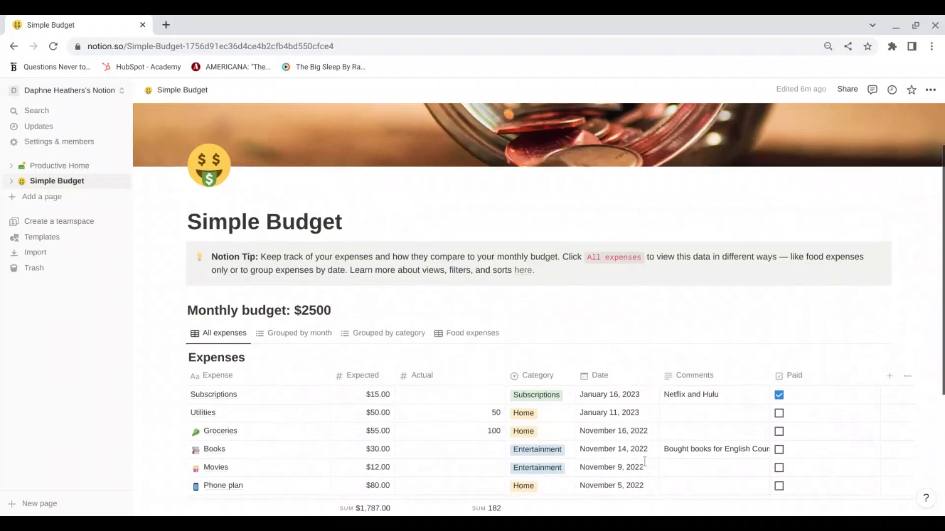
scroll(645, 461, "down", 2)
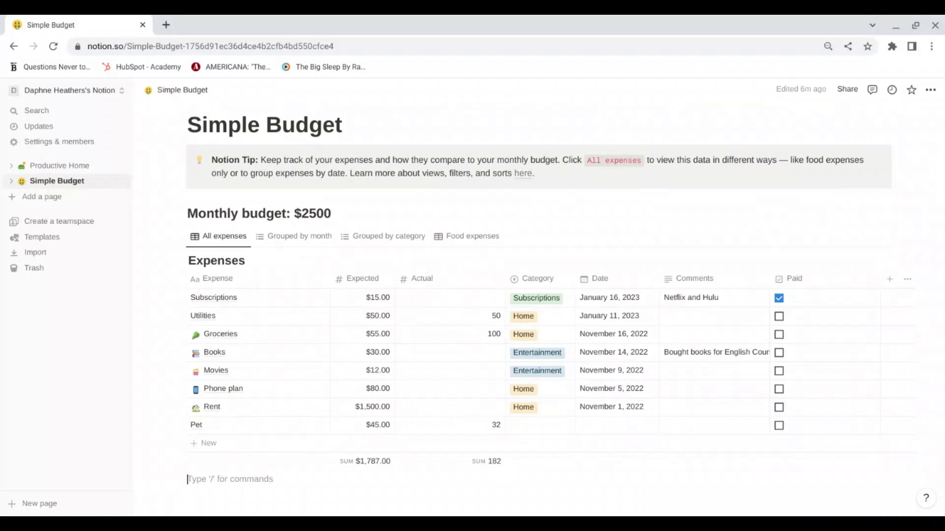
left_click(262, 128)
key("BackSpace")
key("BackSpace")
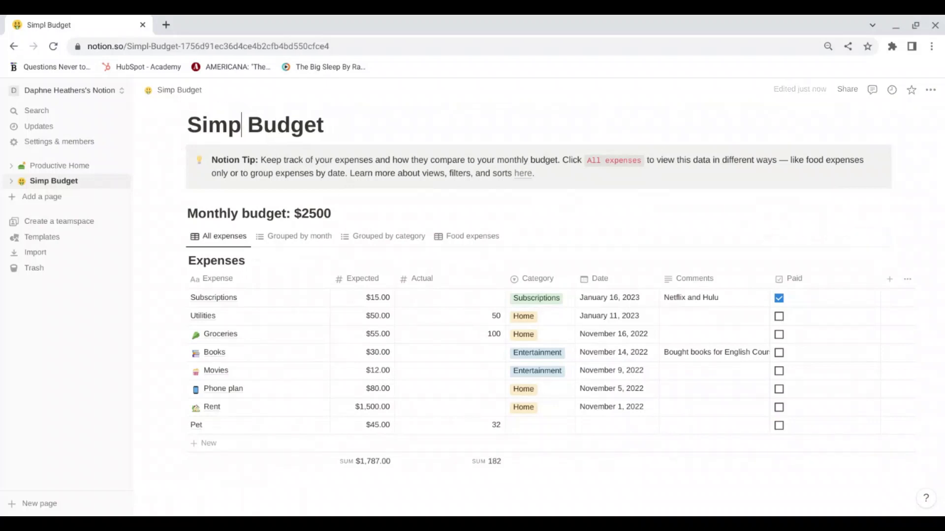
key("BackSpace")
key("BackSpace")
key("BackSpace")
key("BackSpace")
type("Febr")
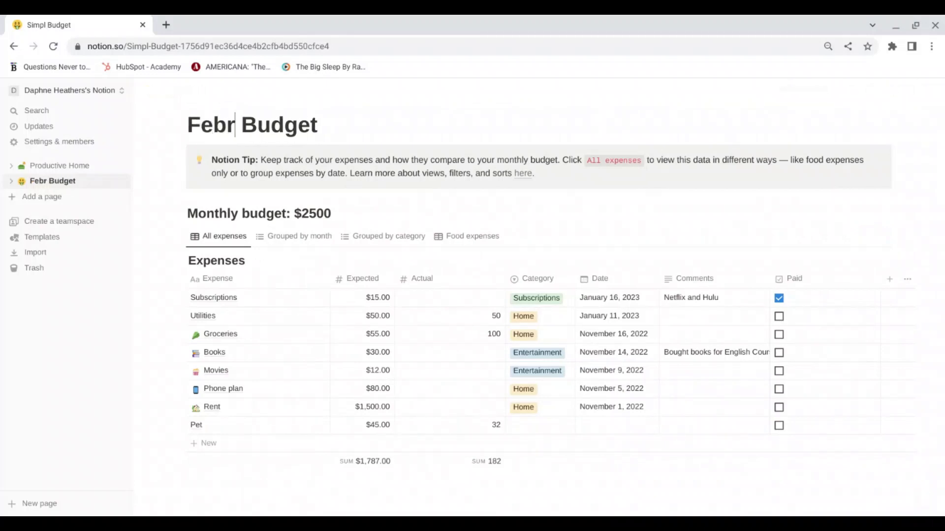
type("uary")
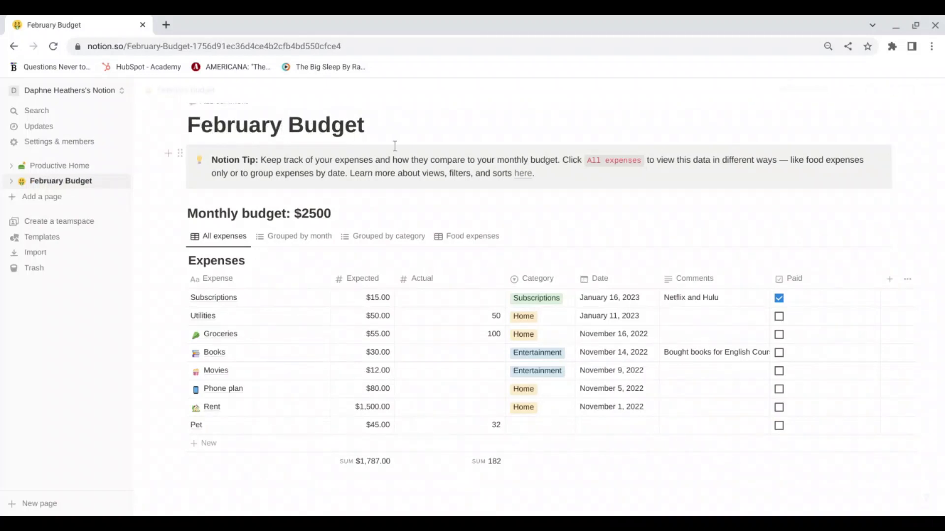
left_click(417, 124)
type("Mockup")
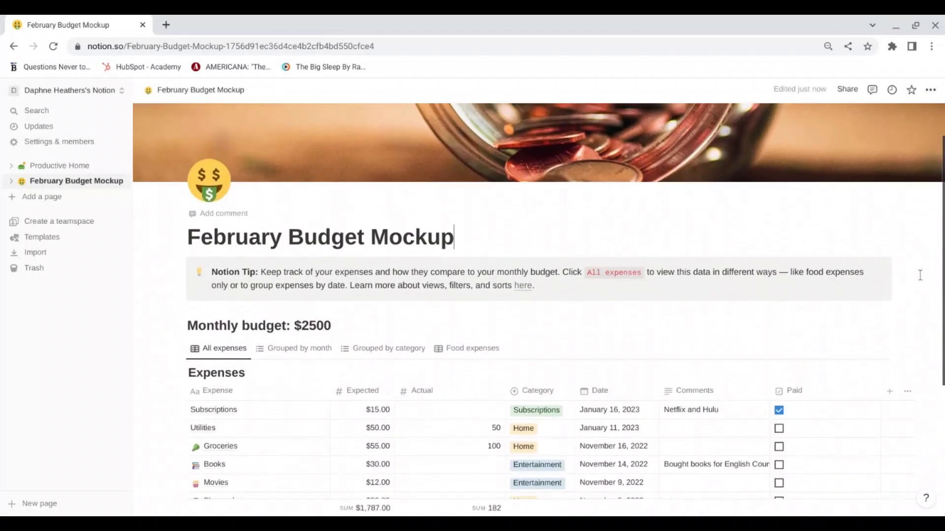
scroll(920, 275, "down", 3)
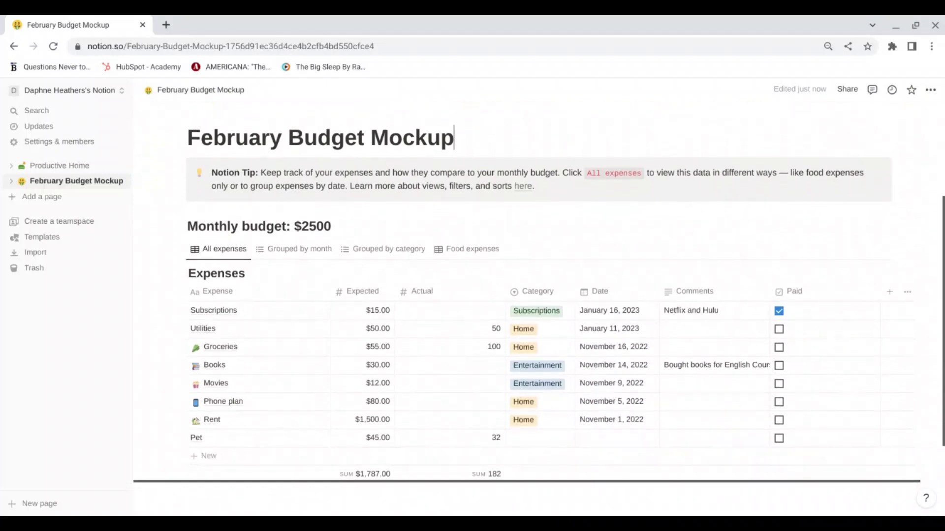